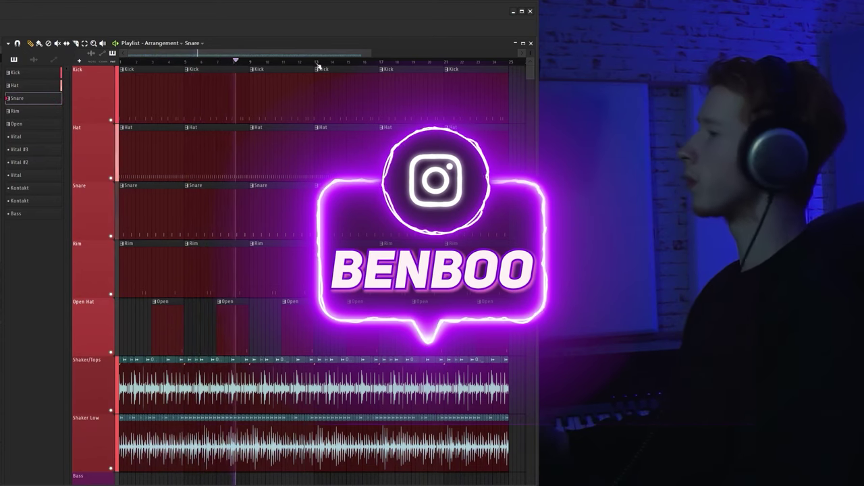
# Stop the arrangement's playback and audition the Kick pattern on its own
pyautogui.press('space')
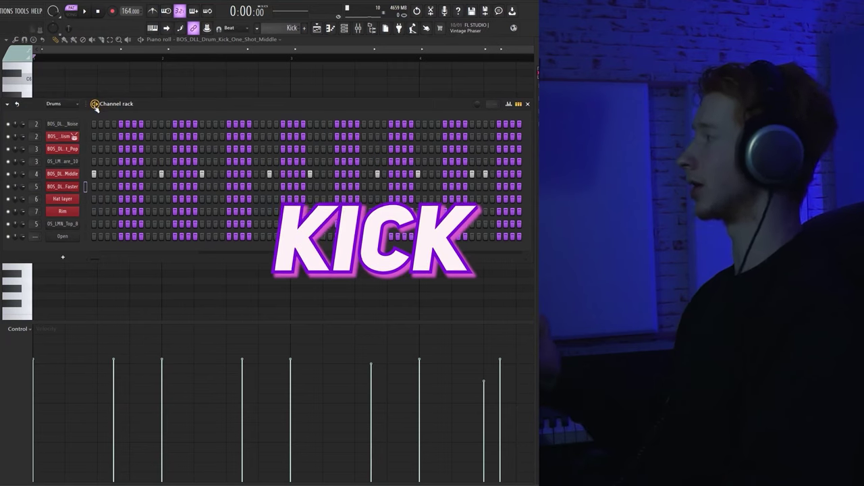
pyautogui.press('space')
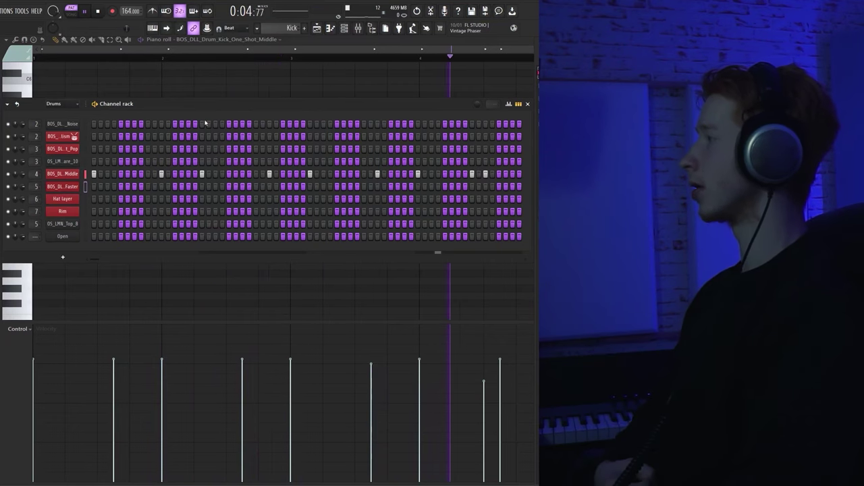
pyautogui.press('space')
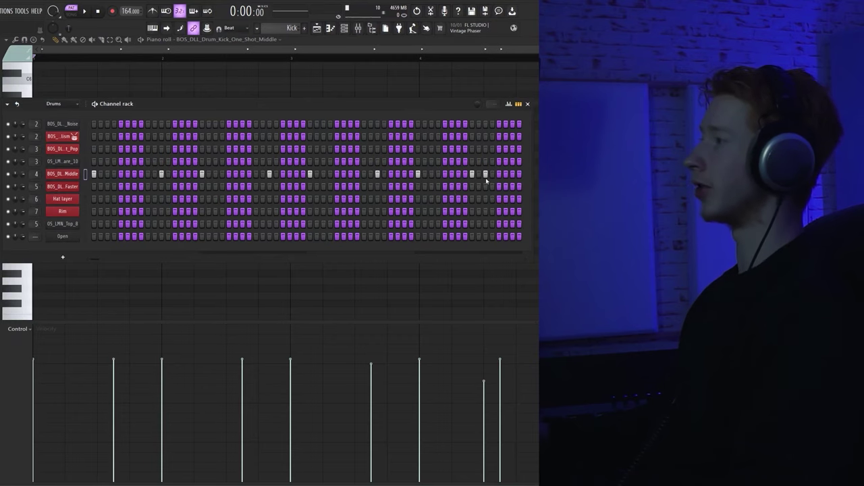
# Examine the kick channel's step velocities and its notes in the piano roll, and return to the channel rack
pyautogui.click(508, 105)
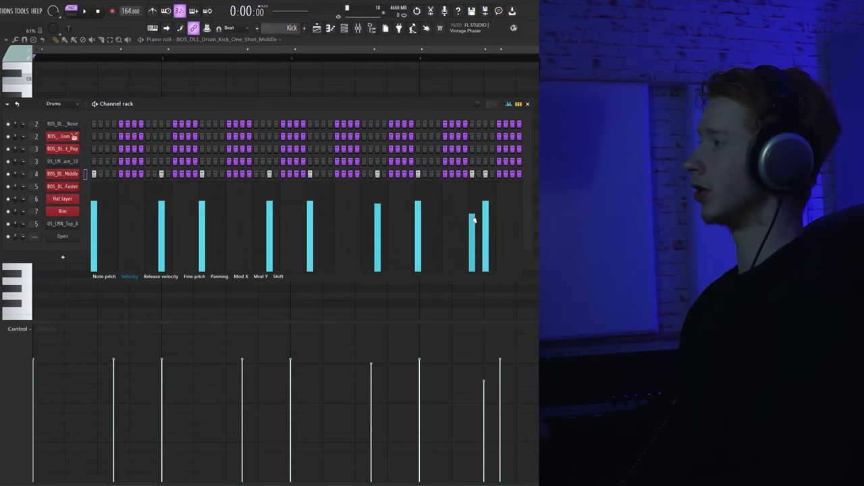
pyautogui.press('F6')
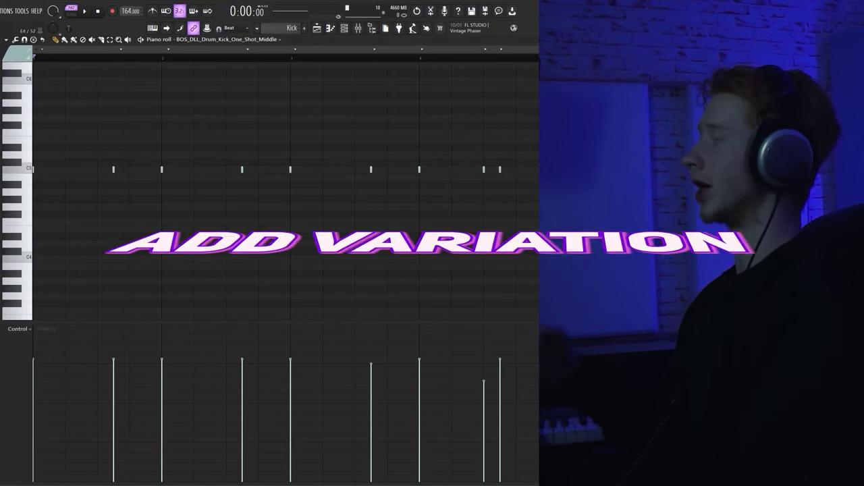
pyautogui.press('F6')
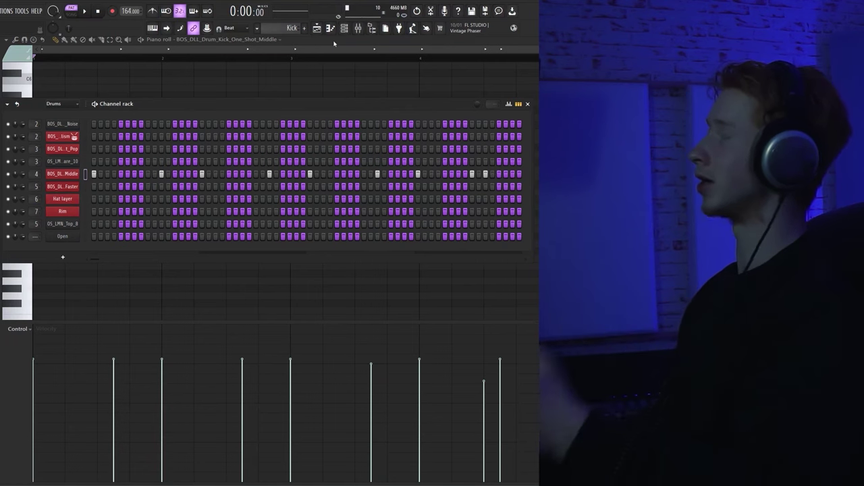
# Switch to the Hat pattern and view the Hat layer's notes and velocities in the piano roll
pyautogui.press('KP_Add')
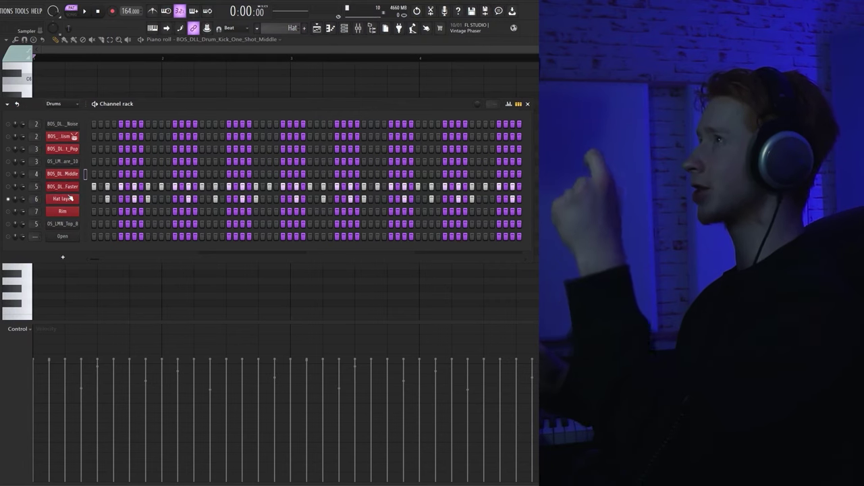
pyautogui.rightClick(68, 200)
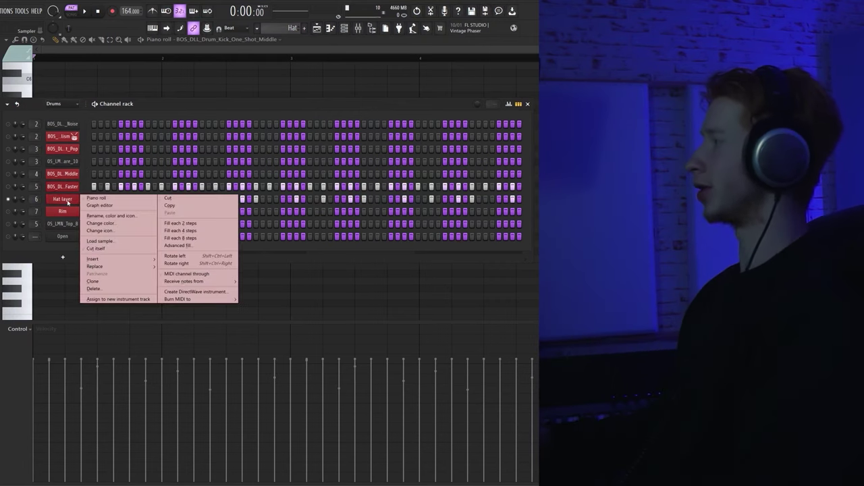
pyautogui.click(102, 197)
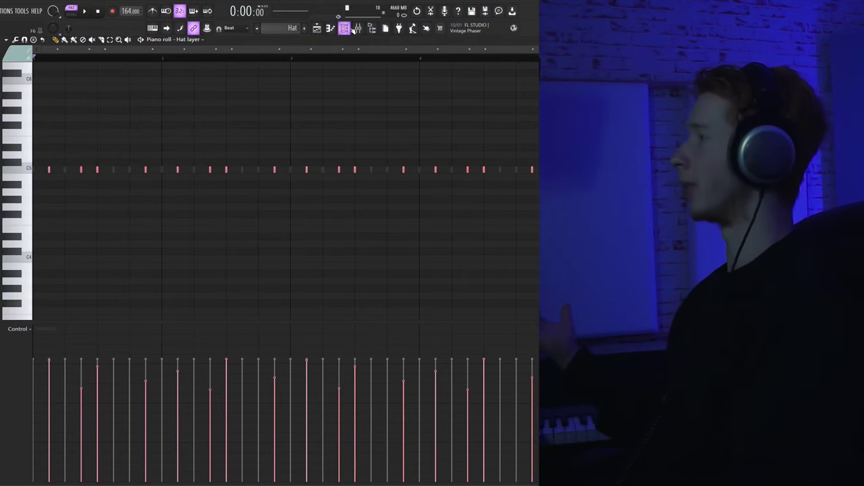
# Bring back the channel rack and toggle the Hat layer and main hat channels' mute states during song playback
pyautogui.click(351, 29)
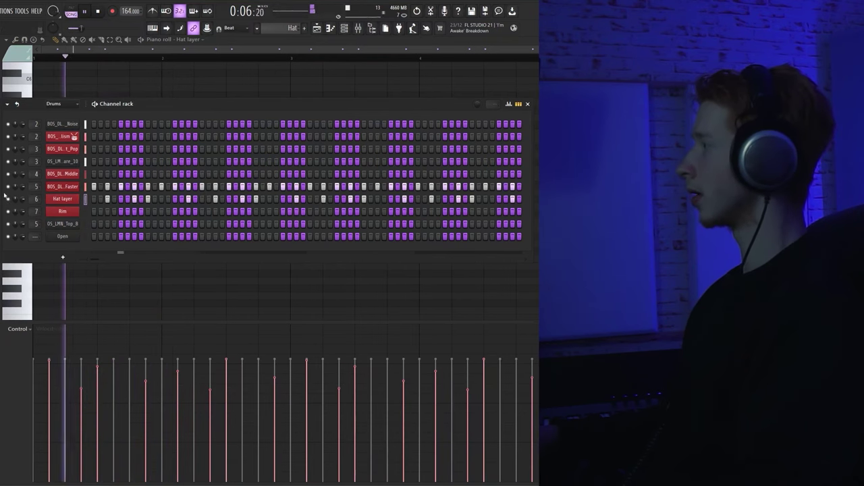
pyautogui.click(8, 199)
pyautogui.click(8, 186)
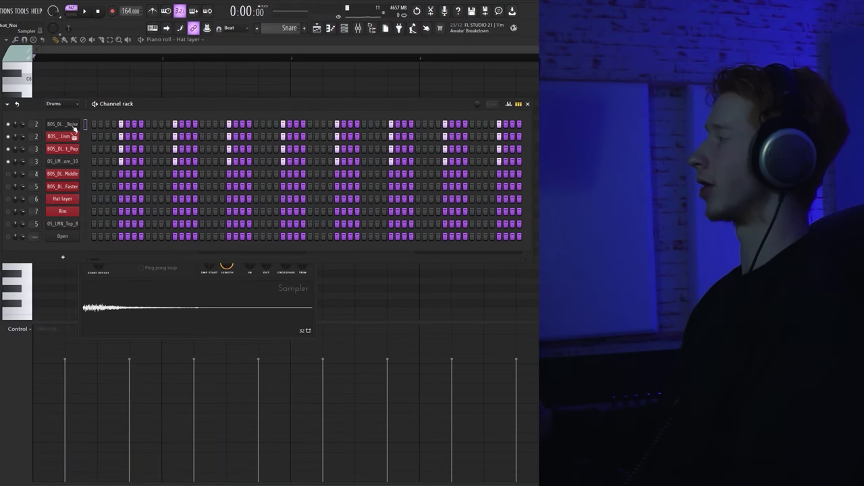
# Inspect the samples of the snare layers, including the Noise layer and OS_LMN_Snare_10
pyautogui.click(74, 127)
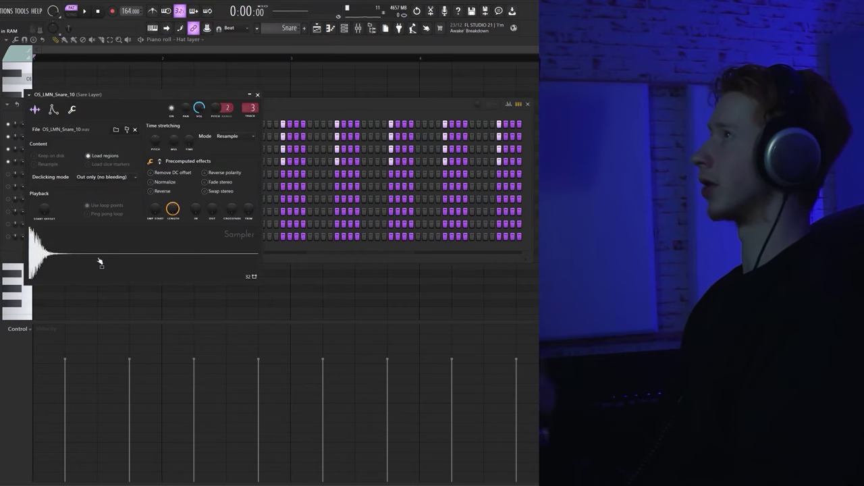
pyautogui.click(320, 124)
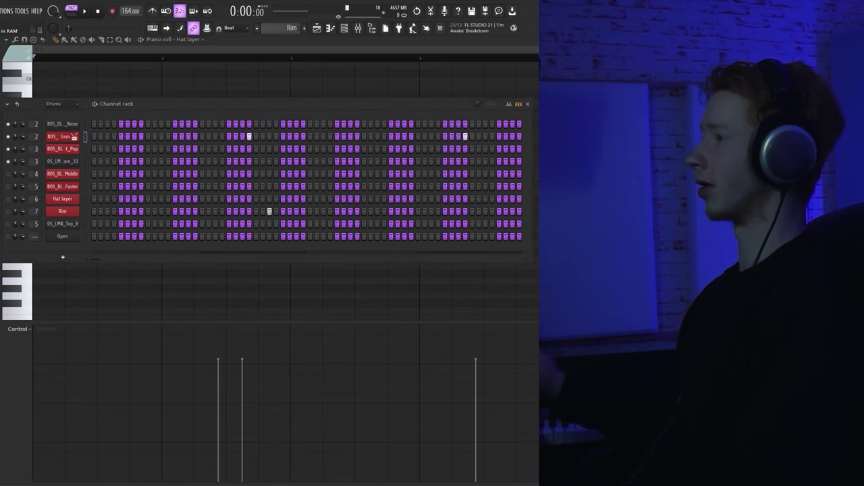
# Close the rim's sampler, switch to song mode and audition the rim within the full drums
pyautogui.click(287, 45)
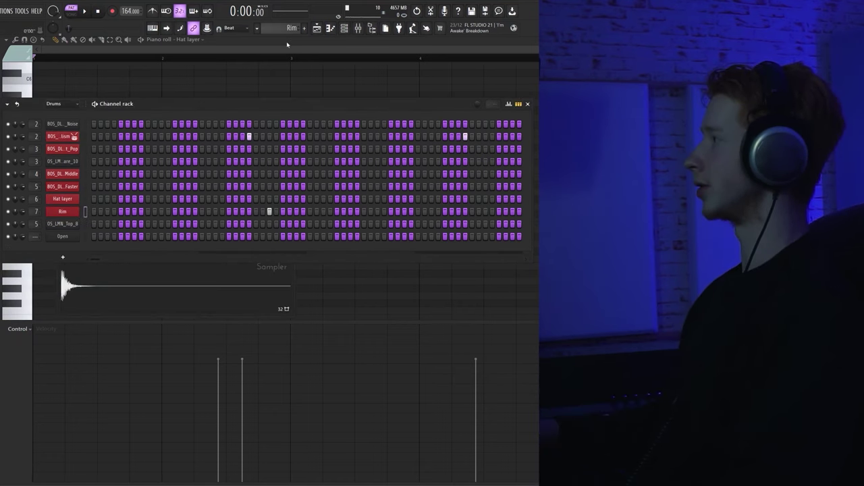
pyautogui.click(75, 15)
pyautogui.press('space')
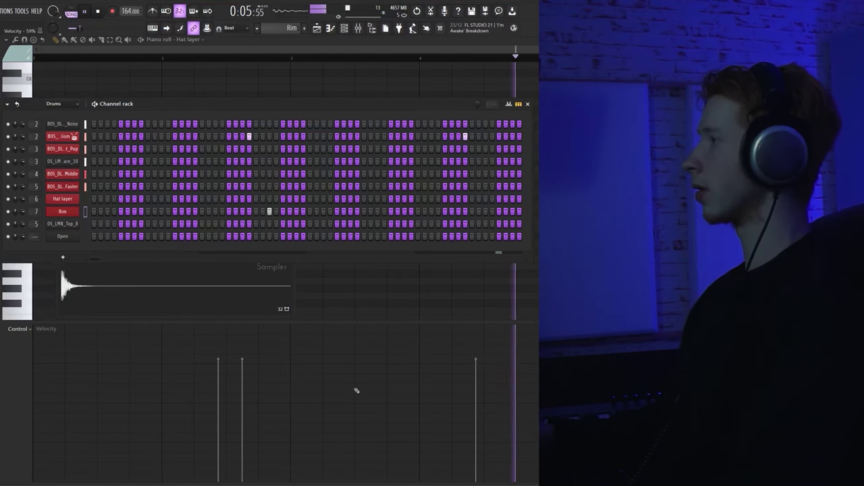
pyautogui.press('space')
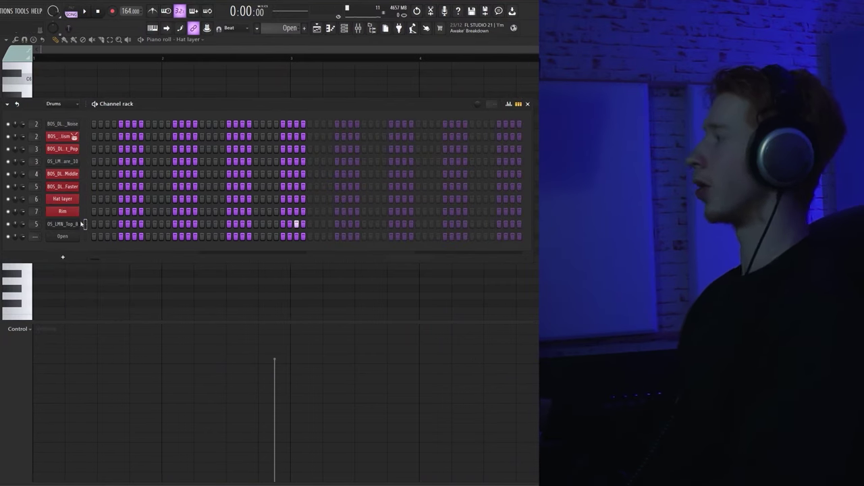
# Inspect the OS_LMN_Top_8 sample in the Open pattern and return to the playlist
pyautogui.click(81, 223)
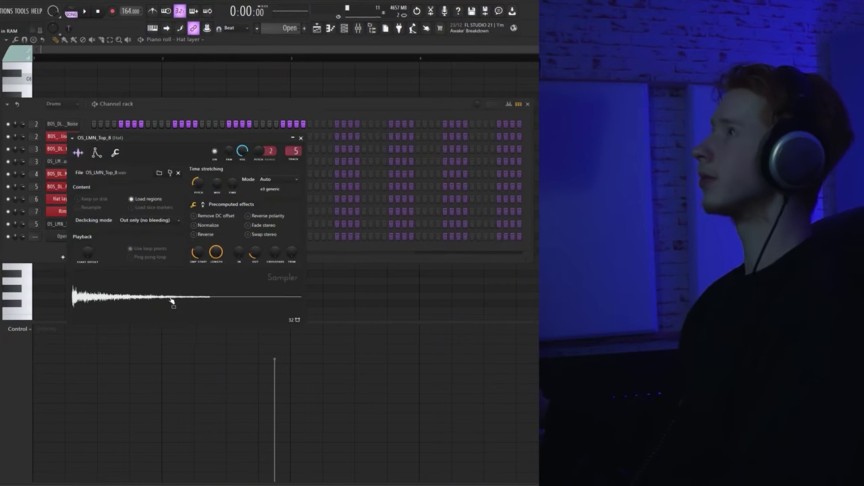
pyautogui.click(301, 138)
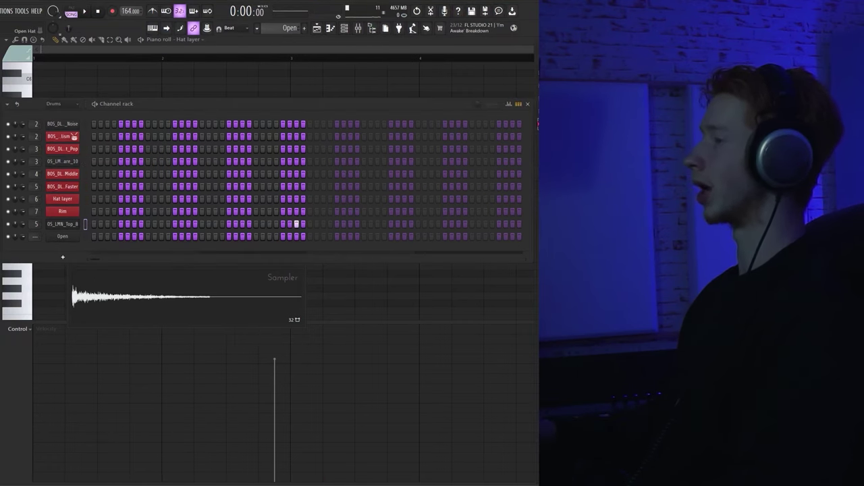
pyautogui.press('F5')
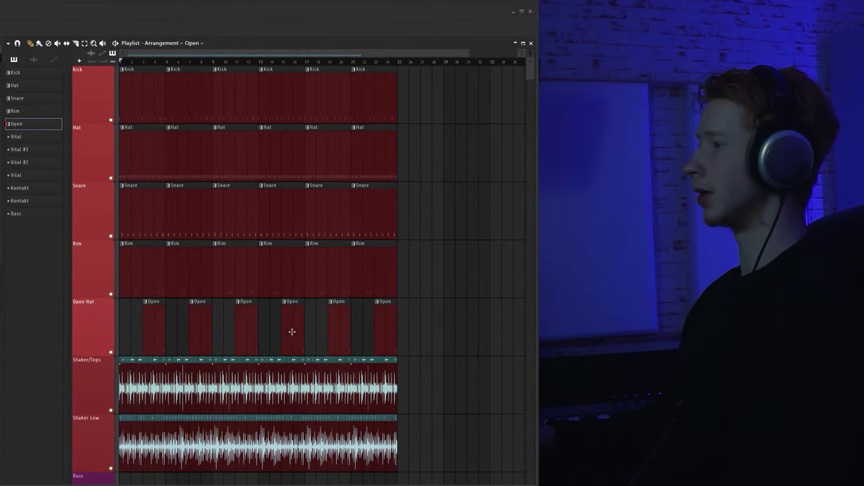
# Solo the Shaker/Tops track in the playlist and play it from the start
pyautogui.scroll(-3, 239, 156)
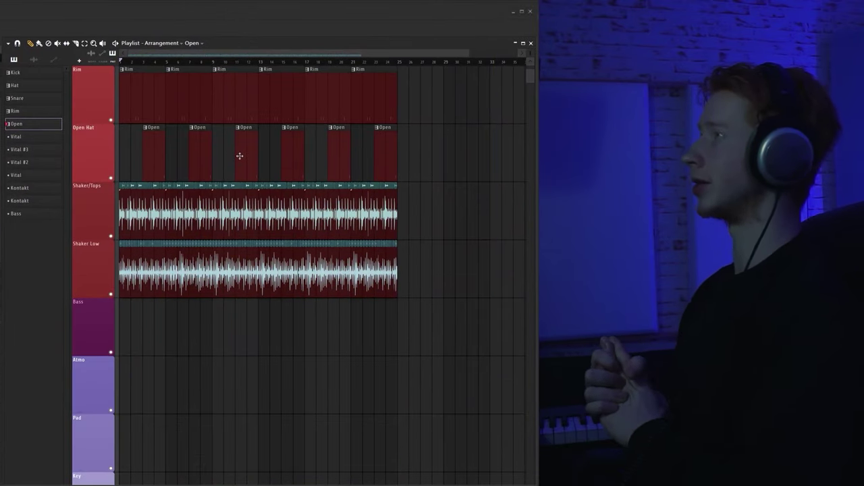
pyautogui.scroll(1, 454, 284)
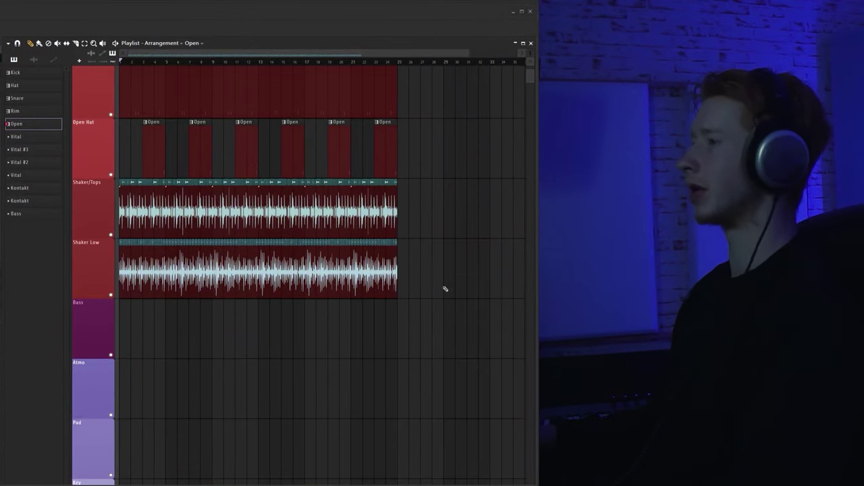
pyautogui.scroll(2, 446, 289)
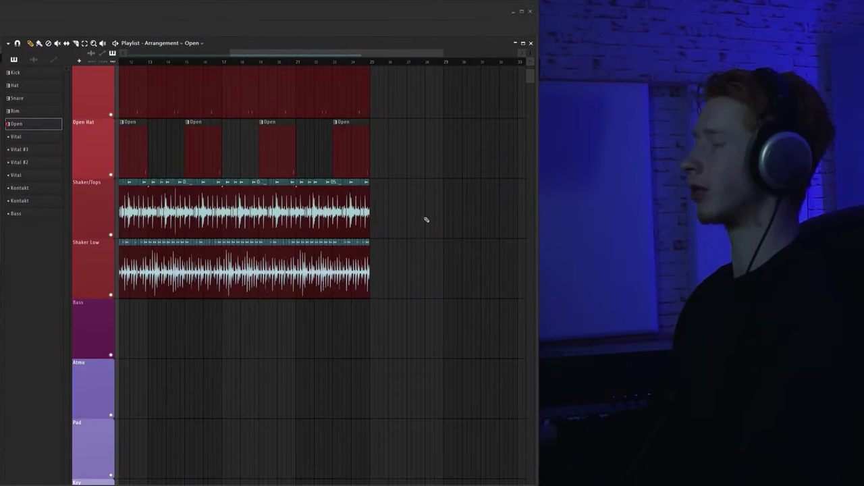
pyautogui.moveTo(280, 53); pyautogui.dragTo(173, 54)
pyautogui.scroll(-1, 405, 225)
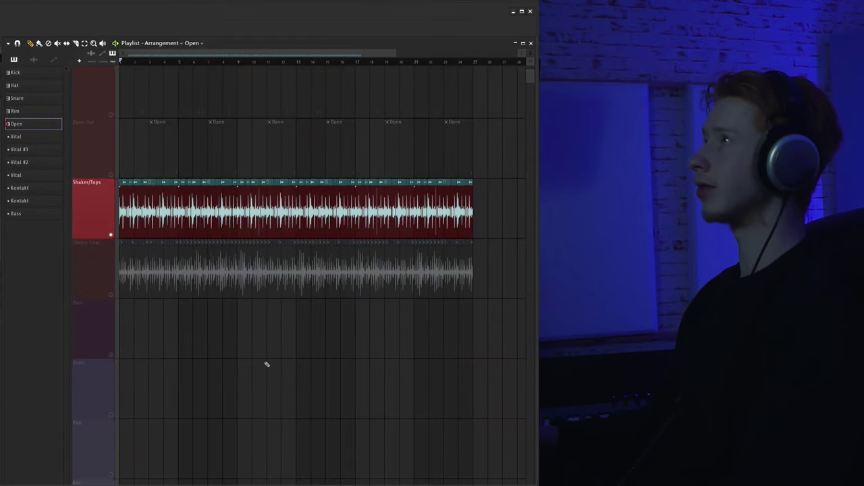
pyautogui.press('space')
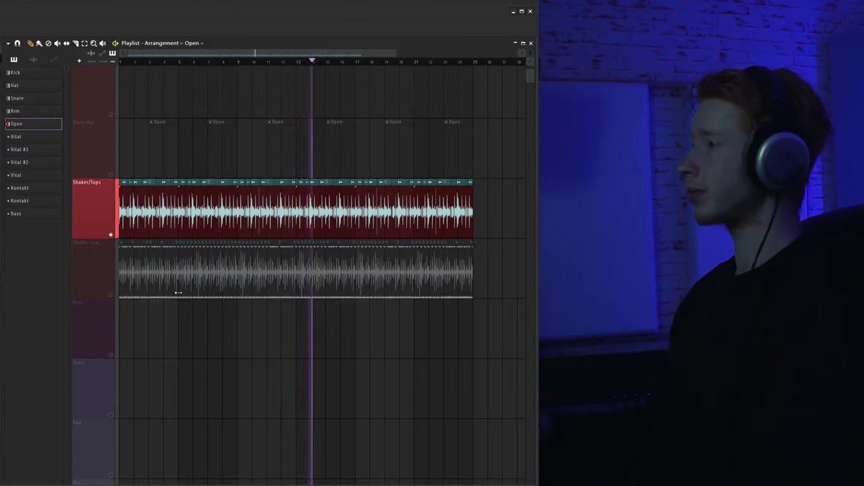
# Examine the sliced loop clips along the Shaker/Tops track up close, from the first bar to the end
pyautogui.scroll(3, 308, 365)
pyautogui.scroll(2, 308, 365)
pyautogui.moveTo(262, 53); pyautogui.dragTo(18, 74)
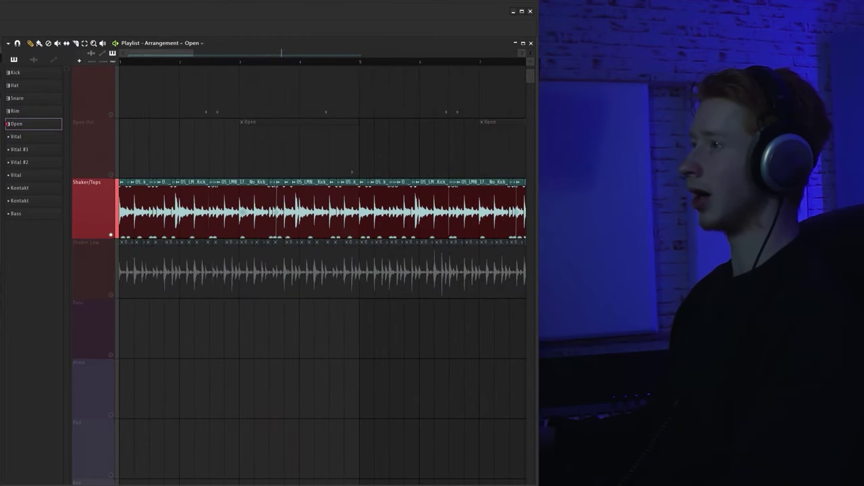
pyautogui.scroll(-5, 279, 213)
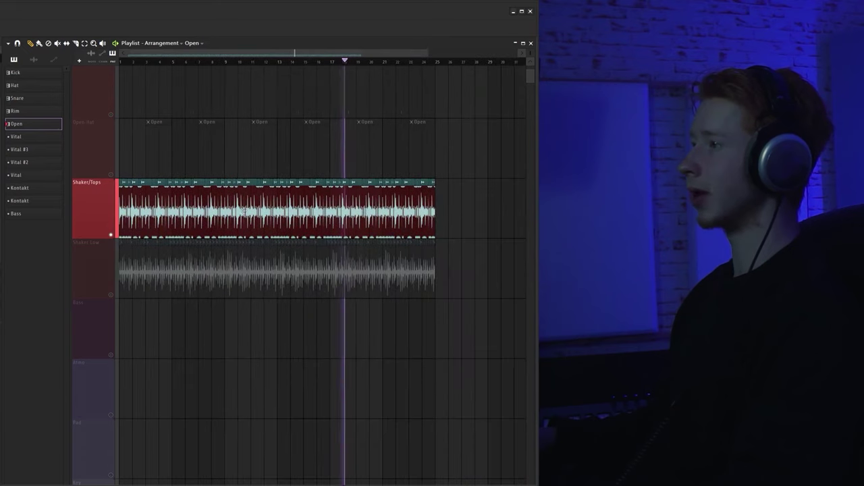
pyautogui.scroll(7, 379, 232)
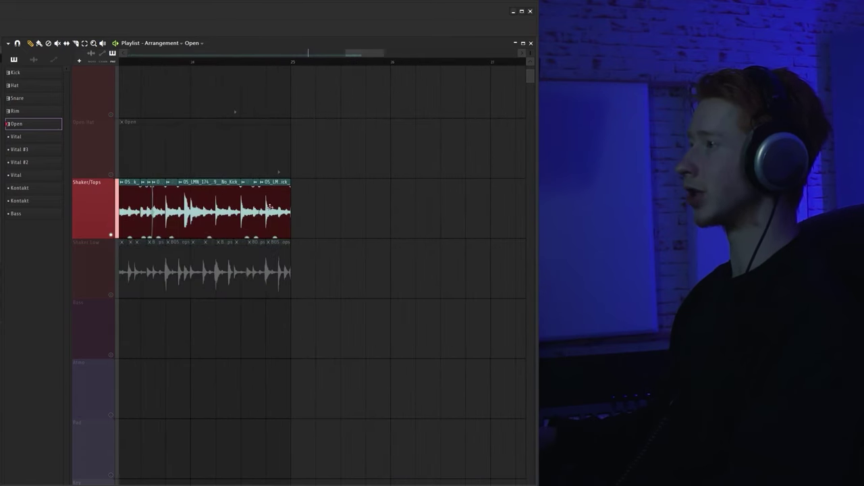
# Solo the Shaker Low track in the playlist and play it
pyautogui.scroll(-7, 349, 216)
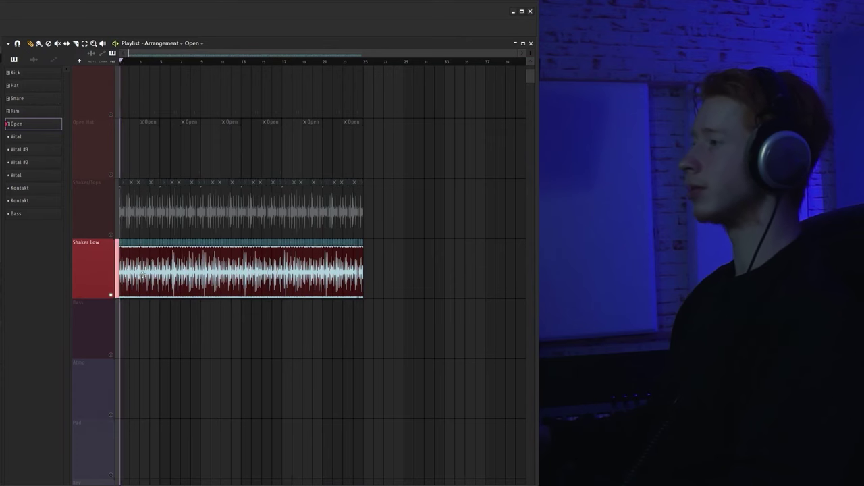
pyautogui.scroll(2, 150, 370)
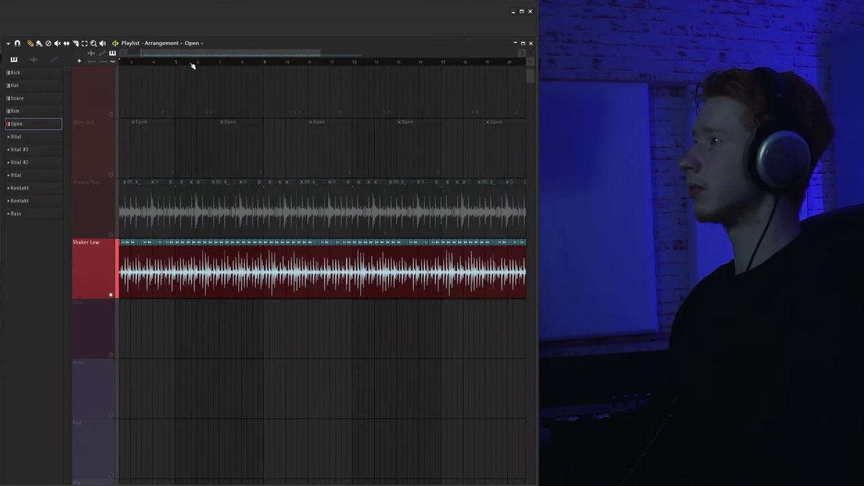
pyautogui.press('space')
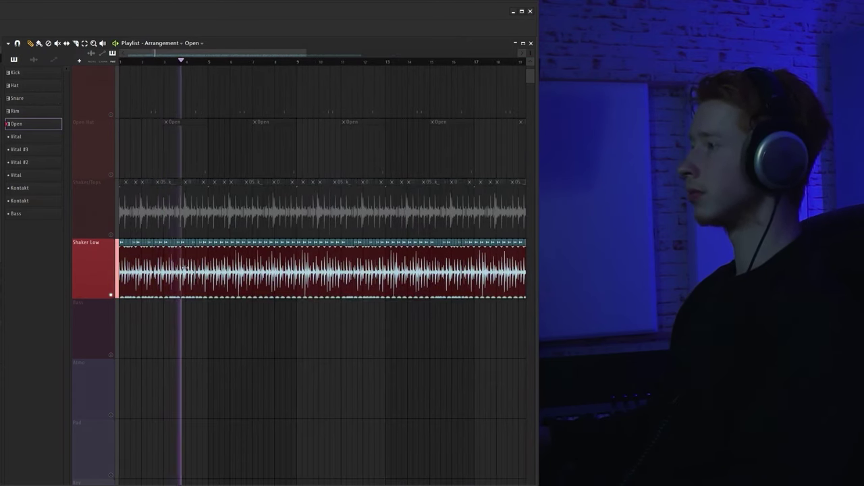
# Stop playback and open the audio clip settings of the BOS_DLL_174_Drum_Loop_Rims_Tops loop on the Shaker Low track
pyautogui.click(193, 269)
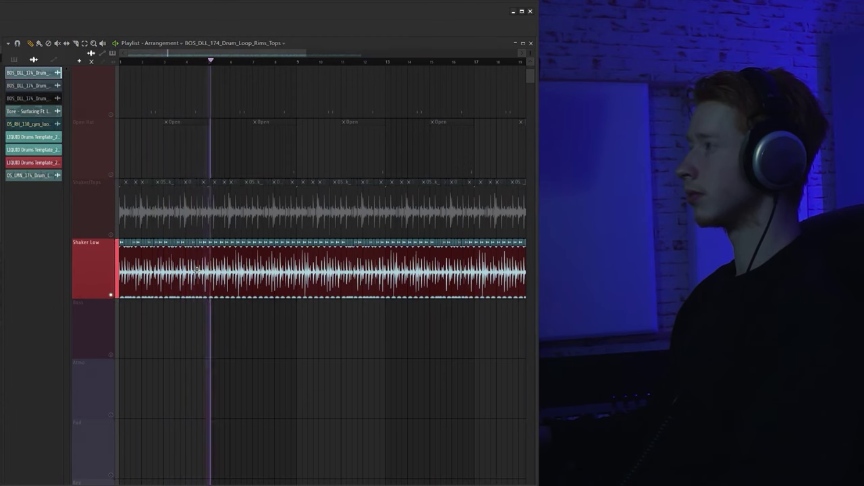
pyautogui.press('space')
pyautogui.doubleClick(196, 269)
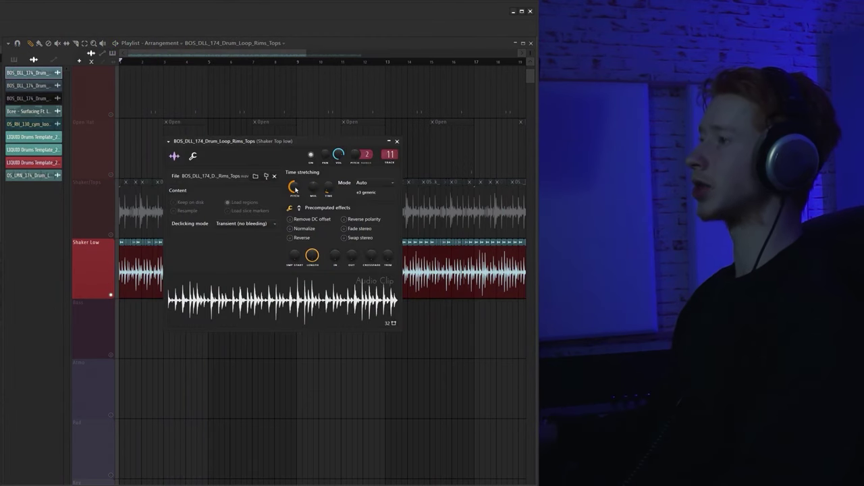
# Try a different time-stretching pitch on the Shaker Low loop, audition it, and close the clip settings
pyautogui.click(305, 192)
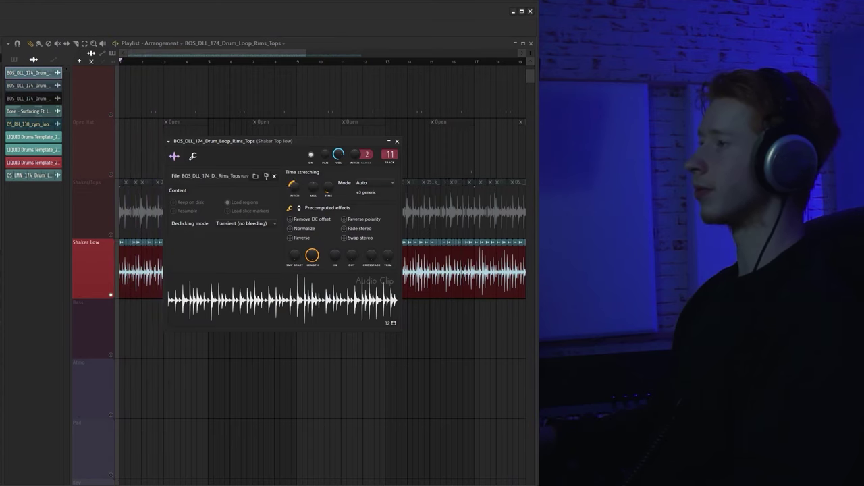
pyautogui.press('space')
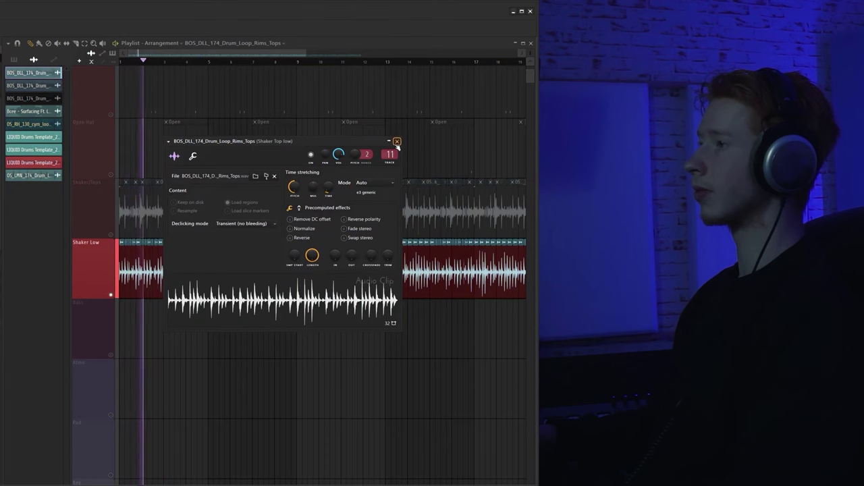
pyautogui.click(397, 142)
pyautogui.press('space')
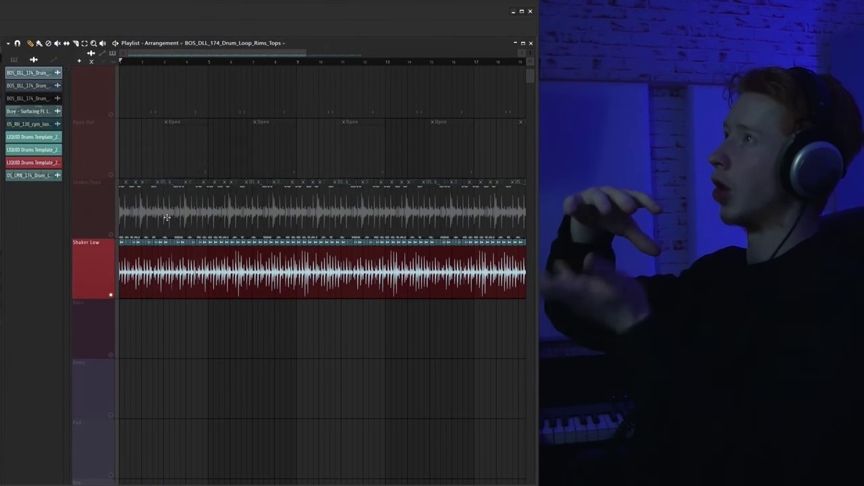
# Add the Shaker/Tops track to the soloed Shaker Low track and examine the Fruity parametric EQ 2 on Shaker Top low
pyautogui.click(111, 233)
pyautogui.moveTo(537, 247); pyautogui.dragTo(273, 246)
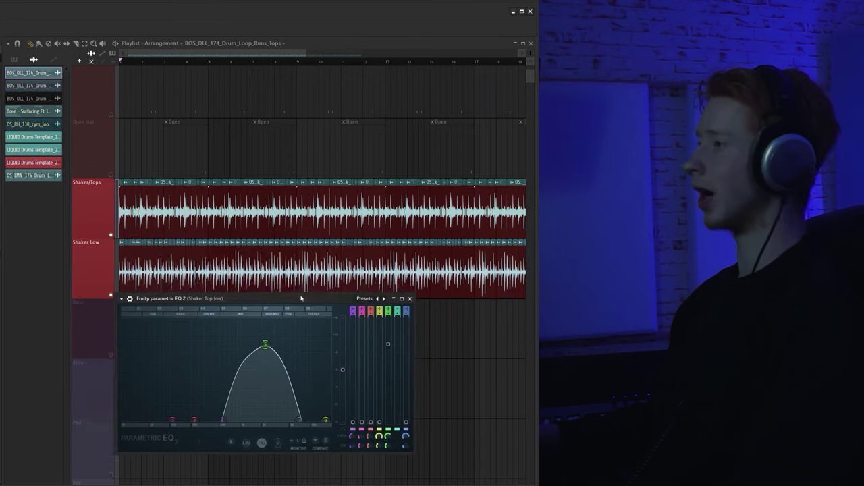
pyautogui.moveTo(301, 299); pyautogui.dragTo(300, 183)
pyautogui.moveTo(275, 235)
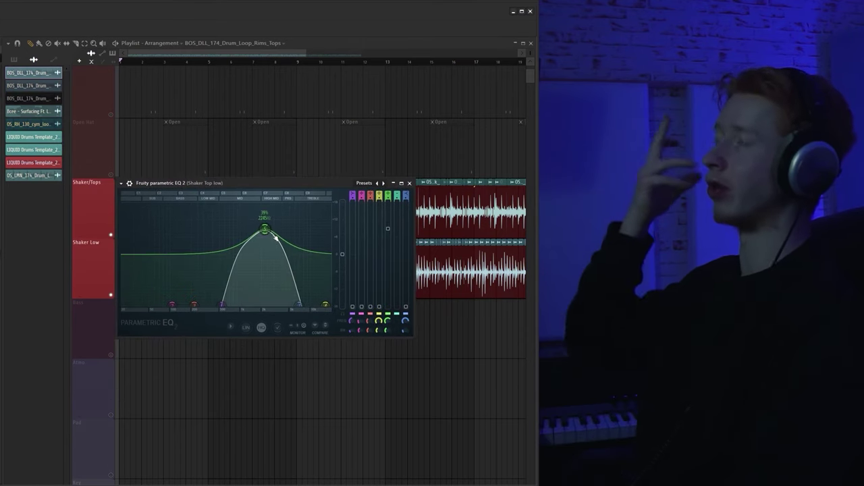
pyautogui.click(410, 184)
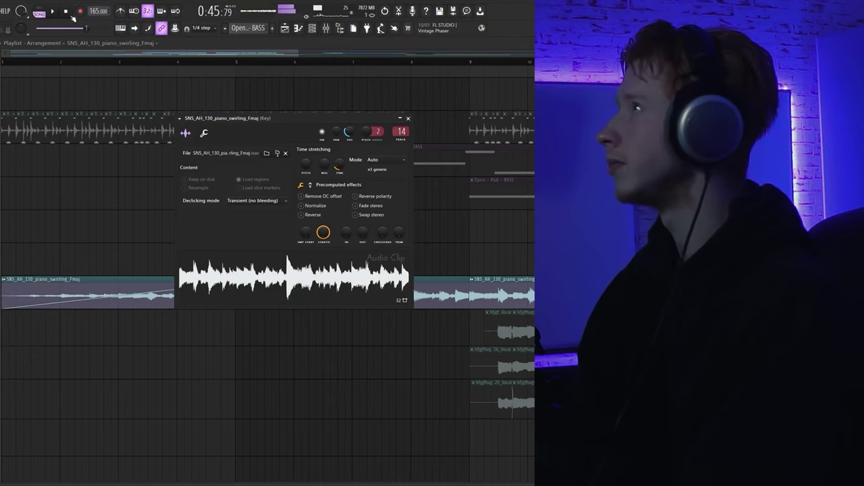
# Close the piano clip settings and play the Pad and Layer patterns from bar 33
pyautogui.click(407, 119)
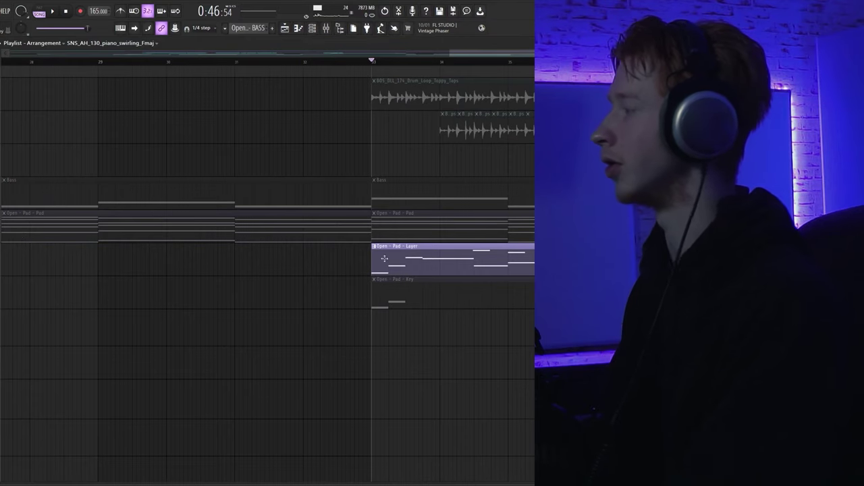
pyautogui.keyDown('ctrl'); pyautogui.scroll(-3, 309, 329); pyautogui.keyUp('ctrl')
pyautogui.press('space')
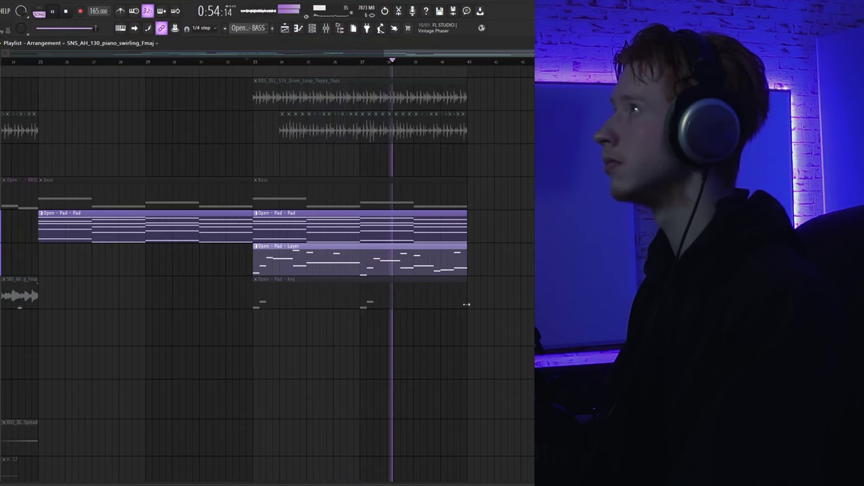
pyautogui.press('space')
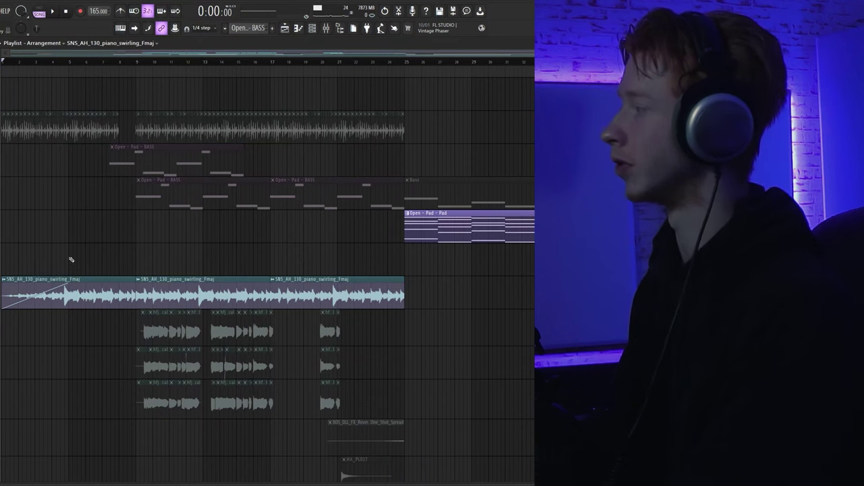
# Open the audio clip settings of the SNS_AH_130_piano_swirling_Fmaj sample
pyautogui.scroll(5, 64, 257)
pyautogui.doubleClick(156, 285)
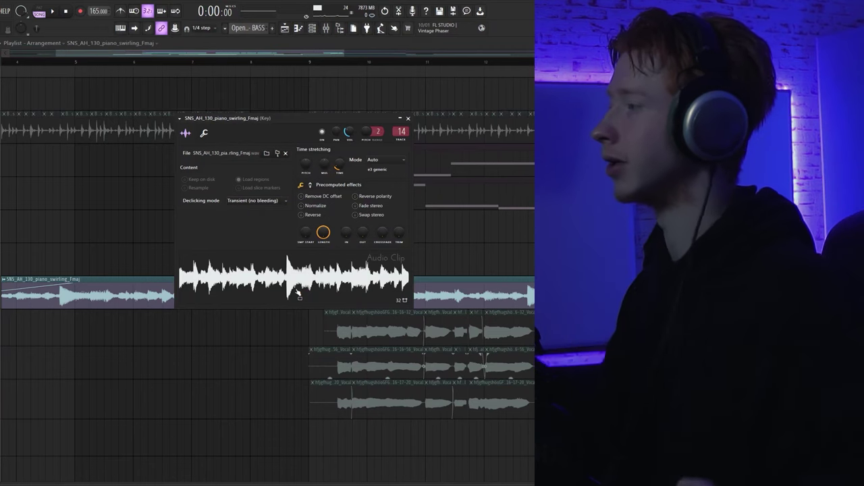
pyautogui.moveTo(374, 120); pyautogui.dragTo(376, 111)
# Examine the Raum reverb on the Key mixer track and close the piano clip settings
pyautogui.press('F9')
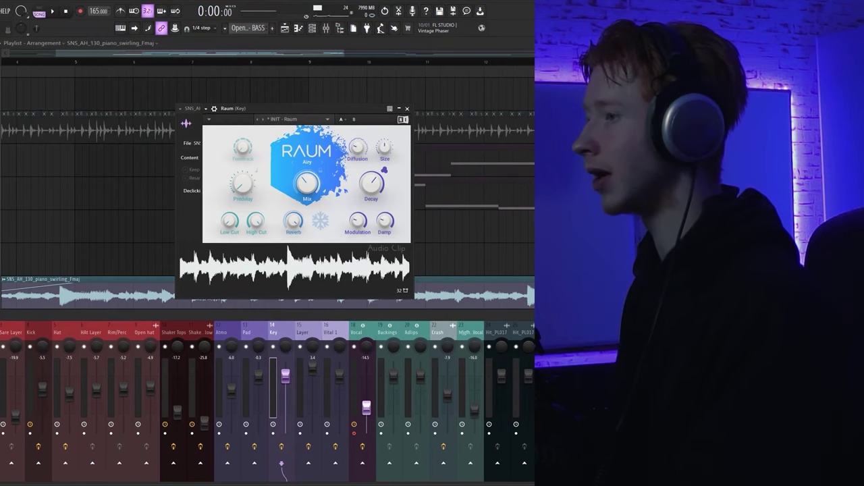
pyautogui.press('F9')
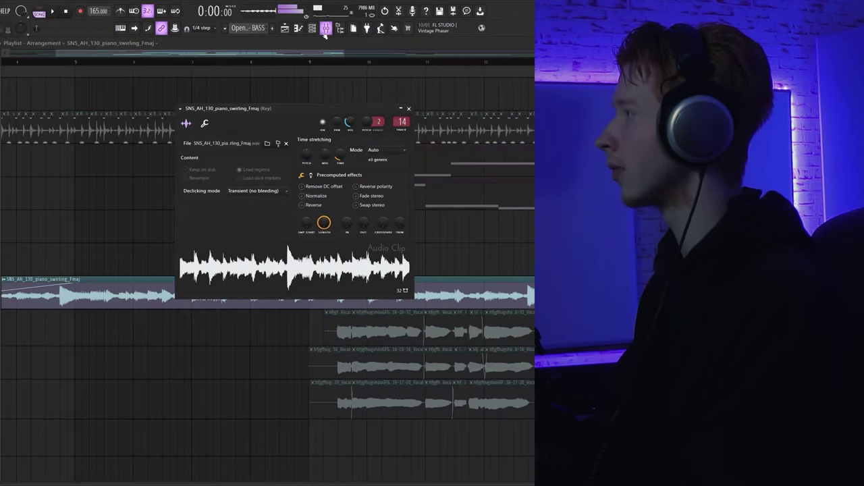
pyautogui.click(325, 28)
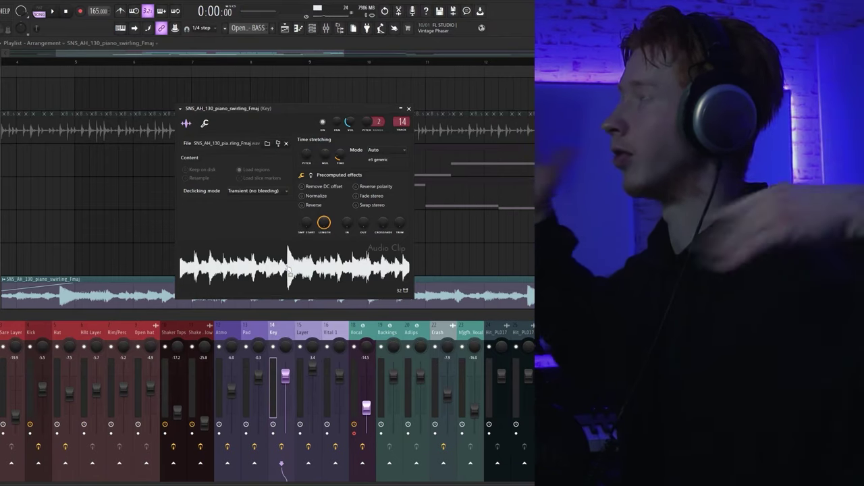
pyautogui.press('Escape')
pyautogui.scroll(1, 193, 225)
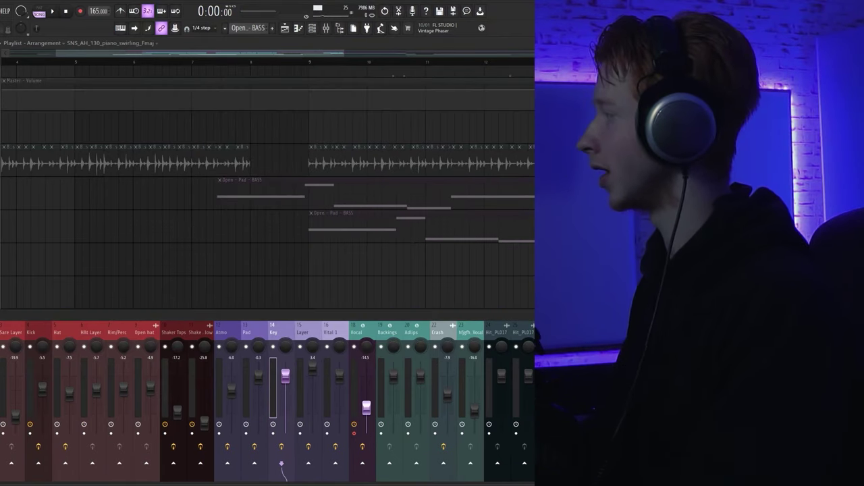
# Solo the playlist track with the Open - Pad - BASS patterns and play it from bar 9
pyautogui.click(375, 194)
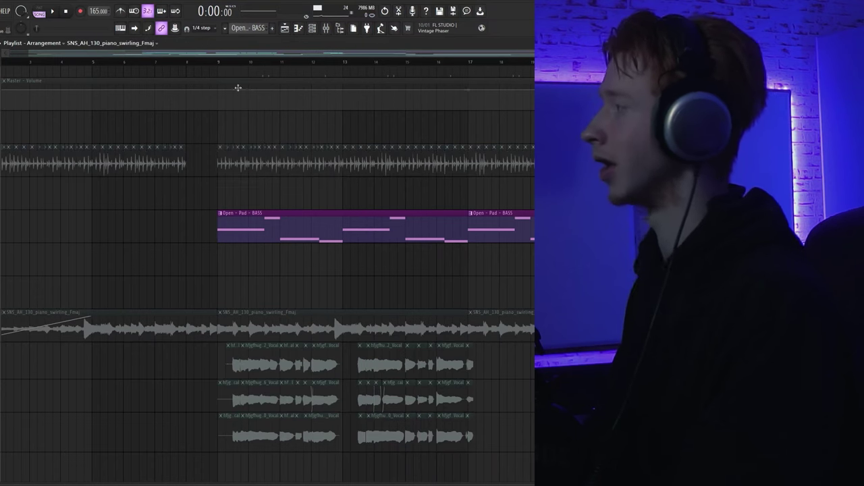
pyautogui.press('space')
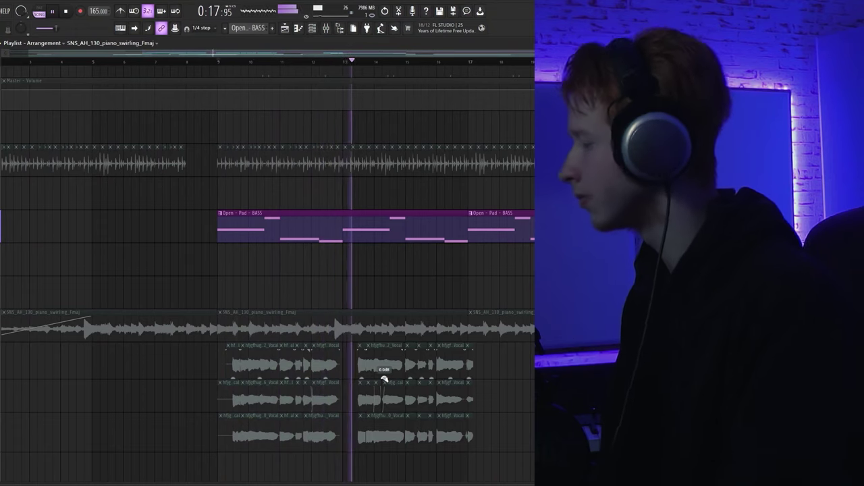
pyautogui.press('space')
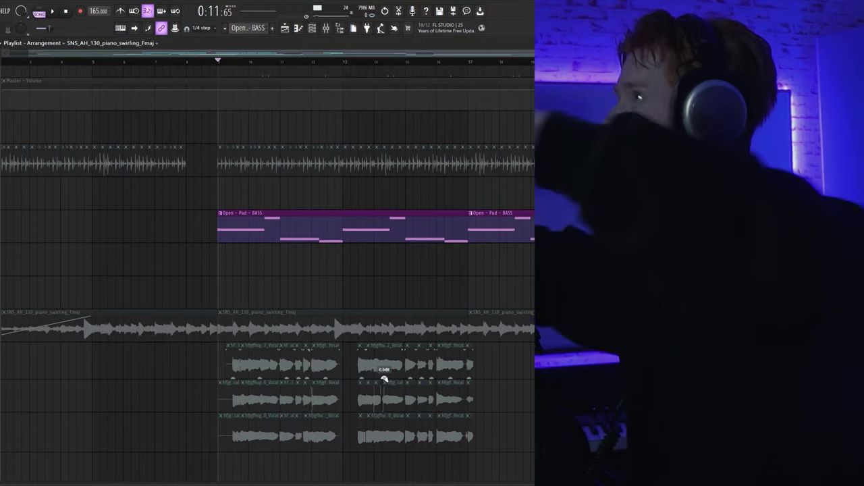
# Open the BASS pattern's notes and examine its synth's oscillator, filter and envelope settings
pyautogui.doubleClick(325, 216)
pyautogui.click(311, 28)
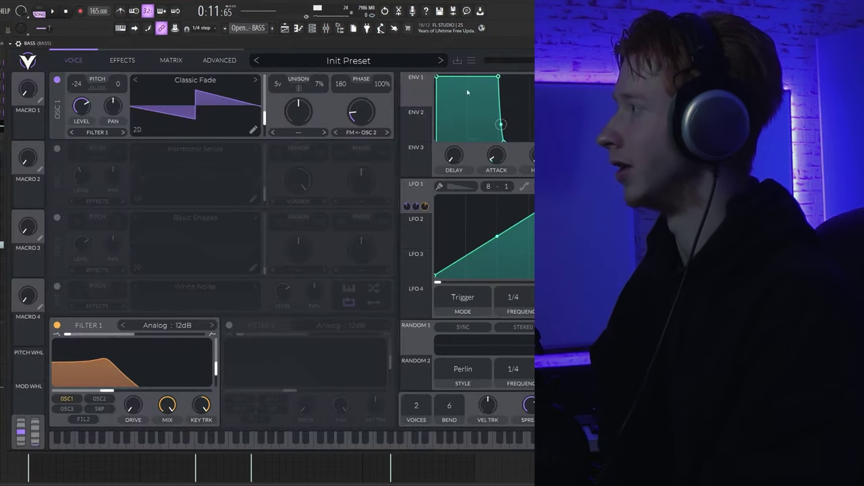
pyautogui.moveTo(490, 45); pyautogui.dragTo(445, 51)
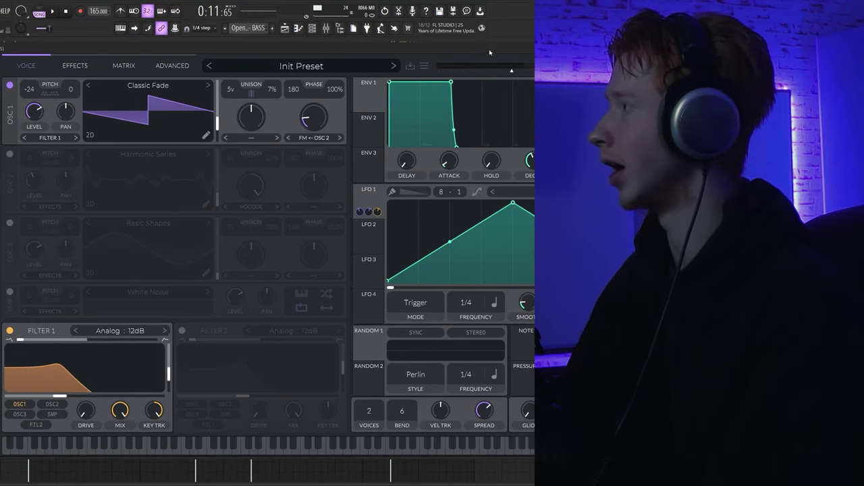
pyautogui.moveTo(486, 52); pyautogui.dragTo(397, 51)
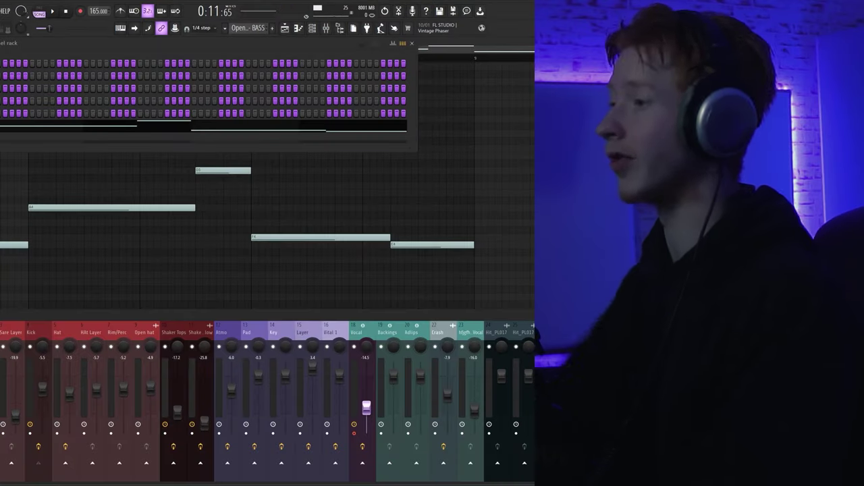
# Examine the CamelCrusher and Fruity parametric EQ 2 effects on the BASS mixer track and close them
pyautogui.moveTo(203, 86); pyautogui.dragTo(195, 87)
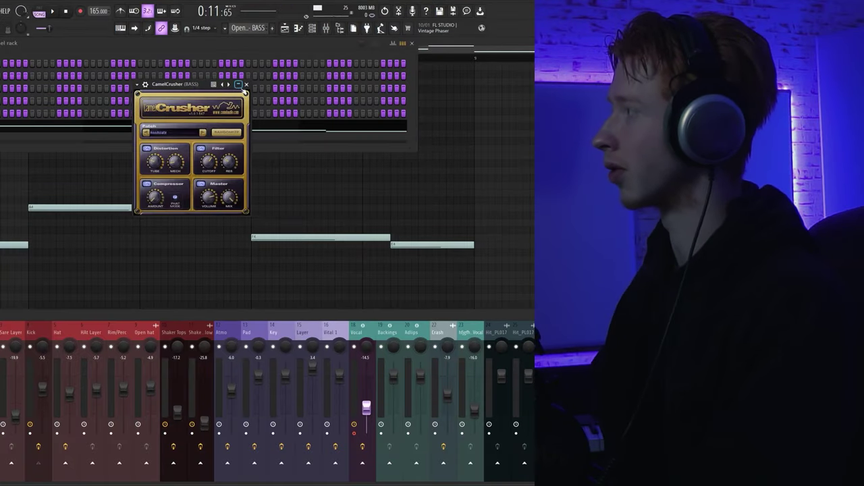
pyautogui.click(246, 85)
pyautogui.moveTo(369, 100); pyautogui.dragTo(266, 74)
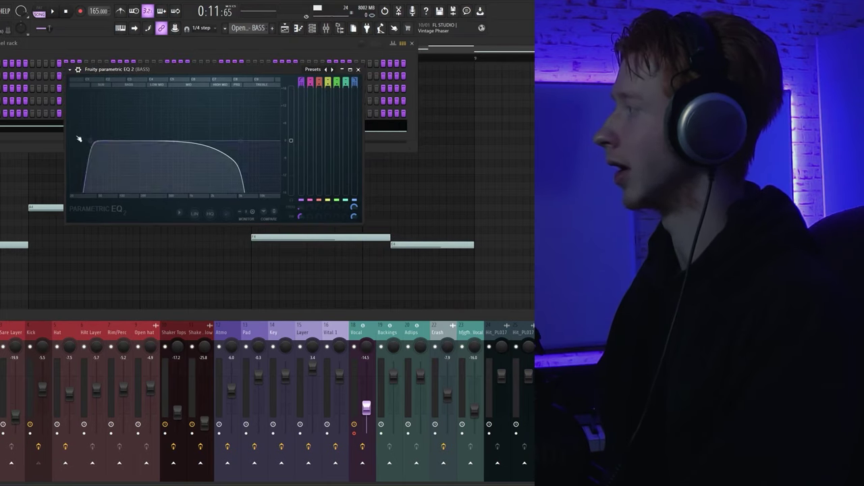
pyautogui.press('Escape')
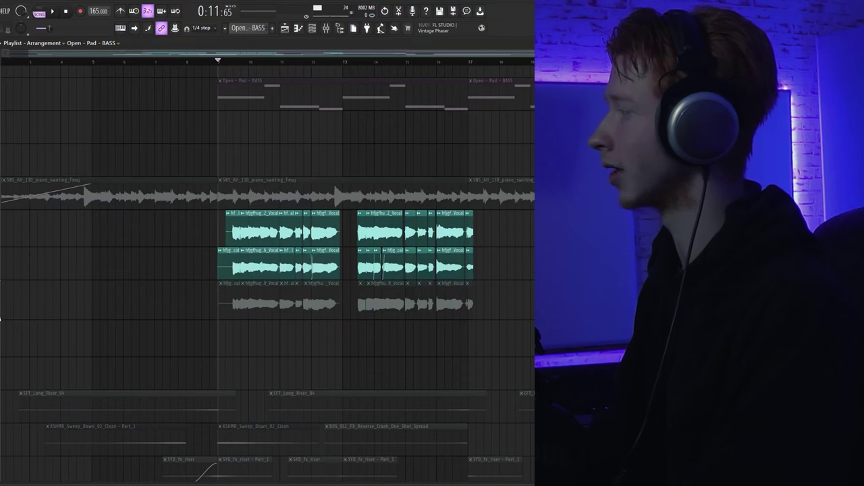
# Add the third vocal track to the two soloed ones, play the vocals from bar 9, and look over the automation clips below
pyautogui.click(1, 300)
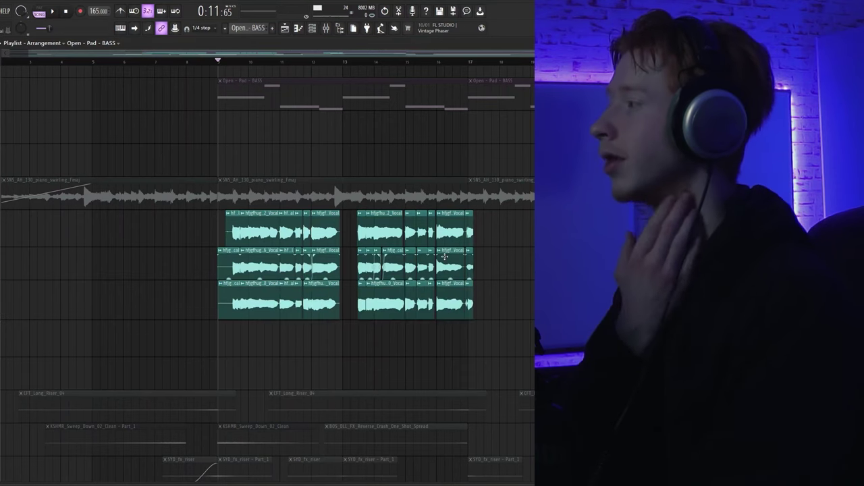
pyautogui.press('space')
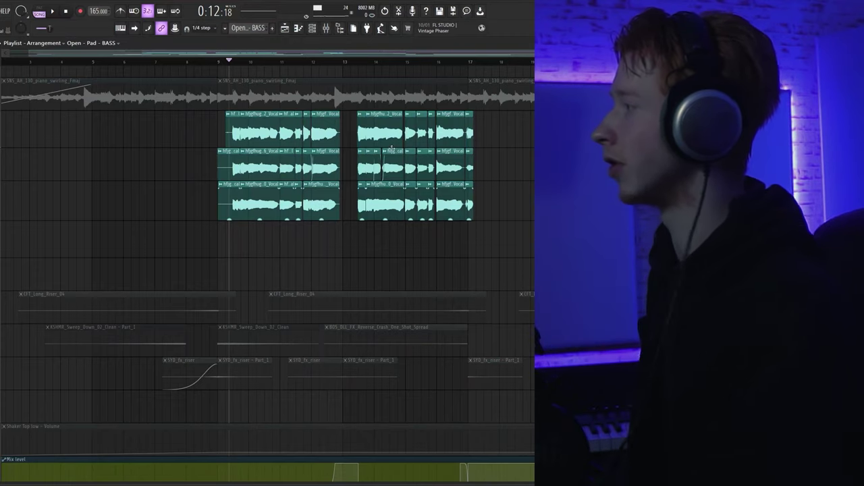
pyautogui.scroll(-2, 402, 216)
pyautogui.scroll(3, 407, 291)
pyautogui.scroll(-1, 494, 274)
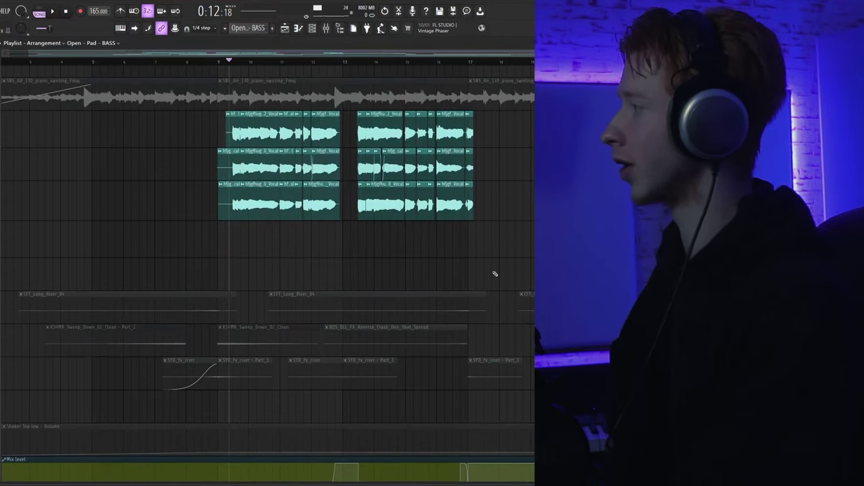
pyautogui.scroll(-4, 493, 271)
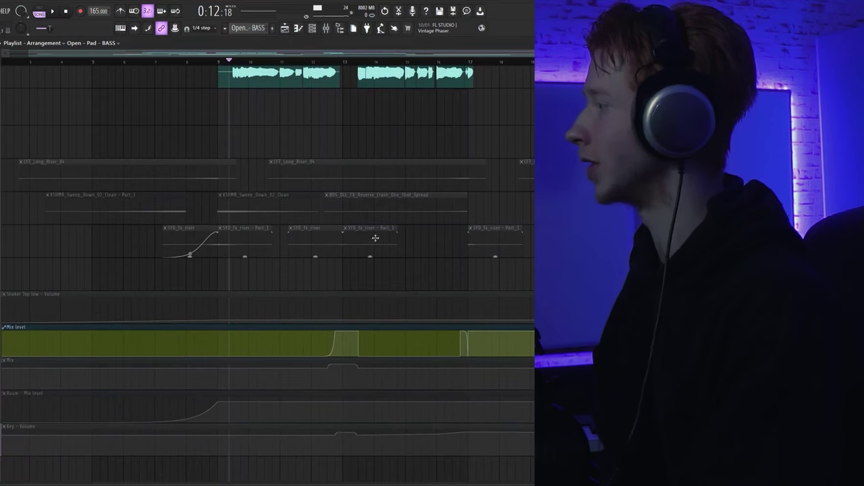
pyautogui.scroll(-3, 399, 280)
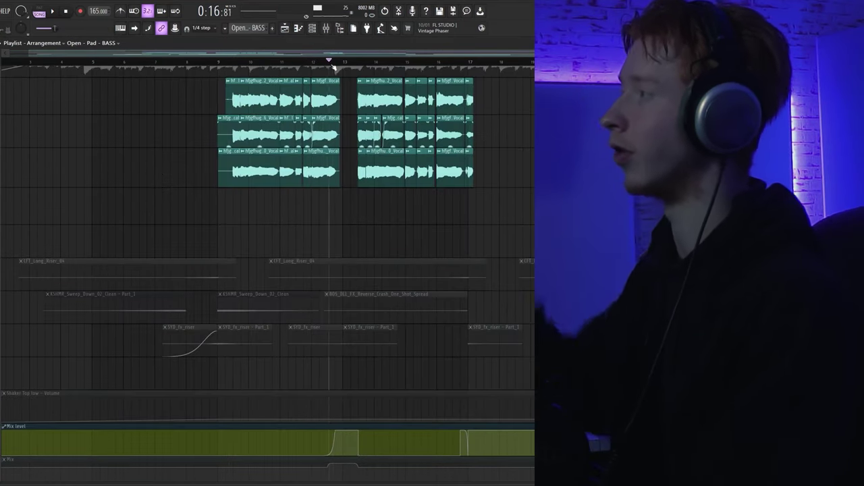
# Play the vocals across the gap around bar 13 and again past the end of the phrase at bar 17
pyautogui.press('space')
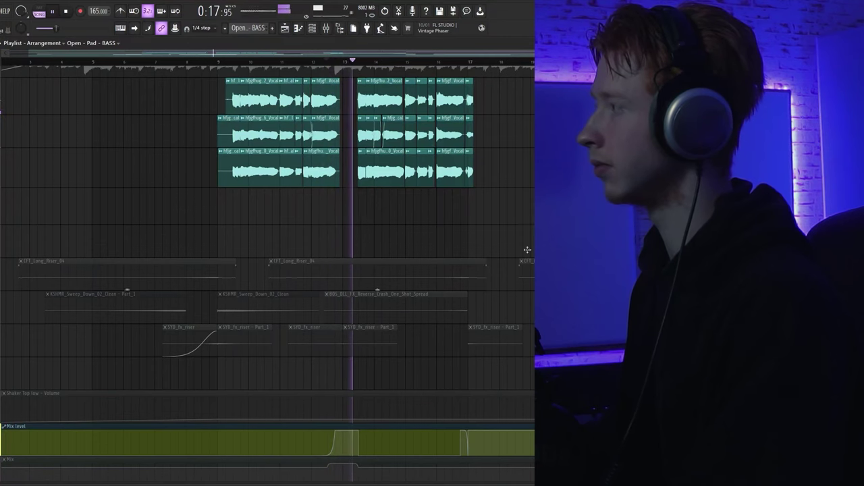
pyautogui.press('space')
pyautogui.press('space')
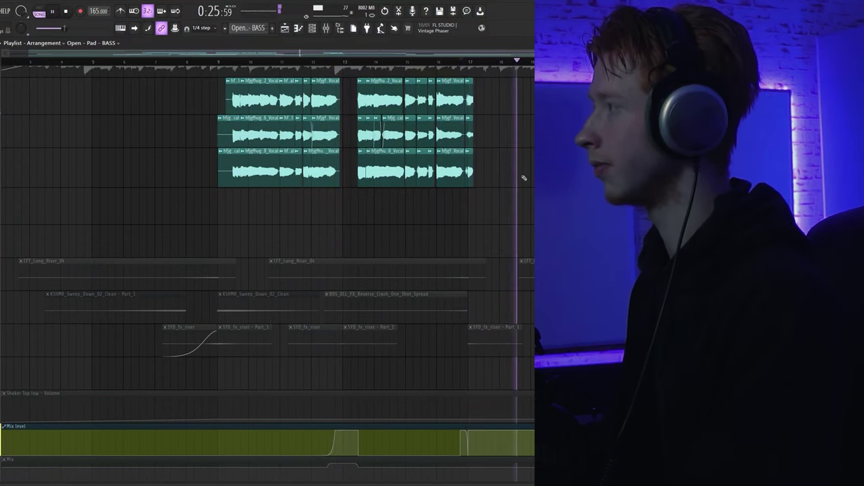
pyautogui.press('space')
pyautogui.scroll(3, 528, 245)
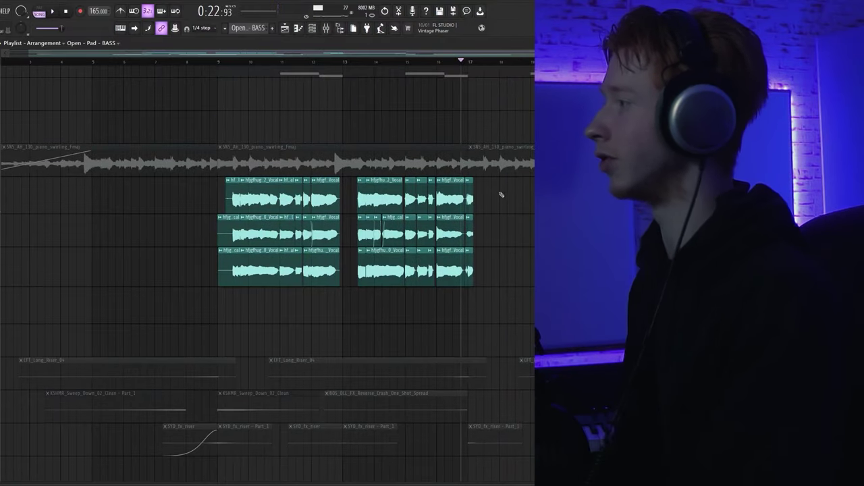
# Replay the end of the first vocal phrase from shortly before bar 13
pyautogui.hscroll(1, 476, 62)
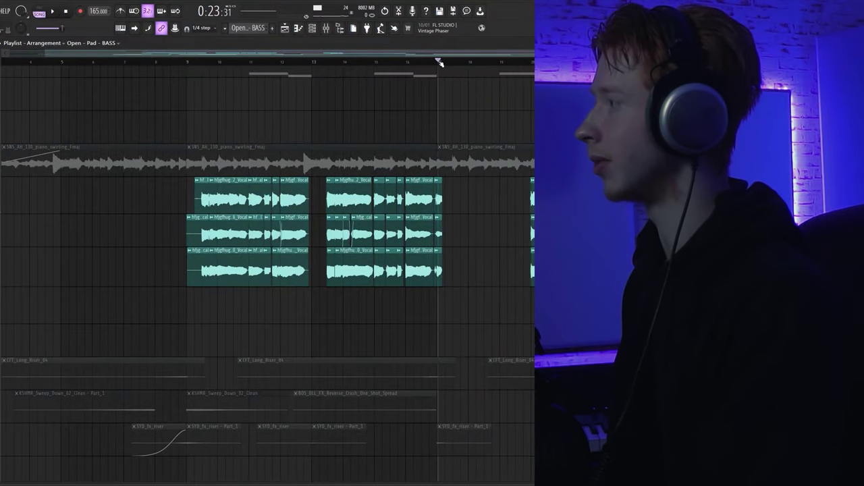
pyautogui.moveTo(439, 63); pyautogui.dragTo(471, 62)
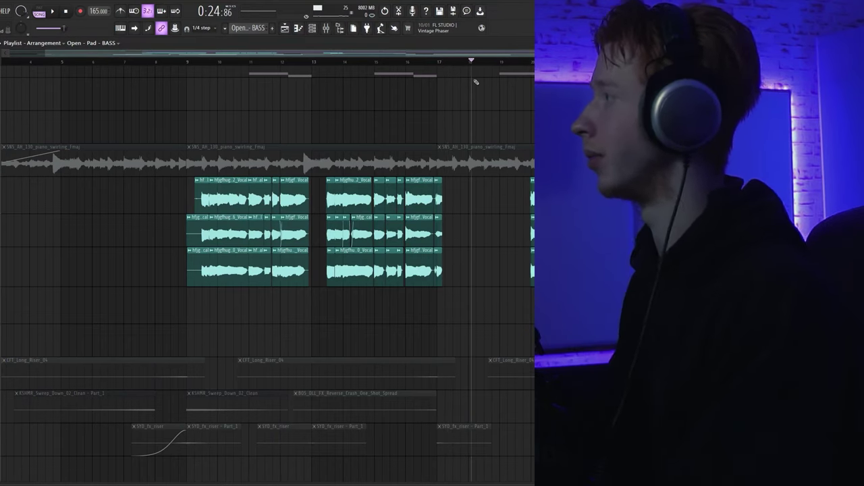
pyautogui.click(295, 62)
pyautogui.press('space')
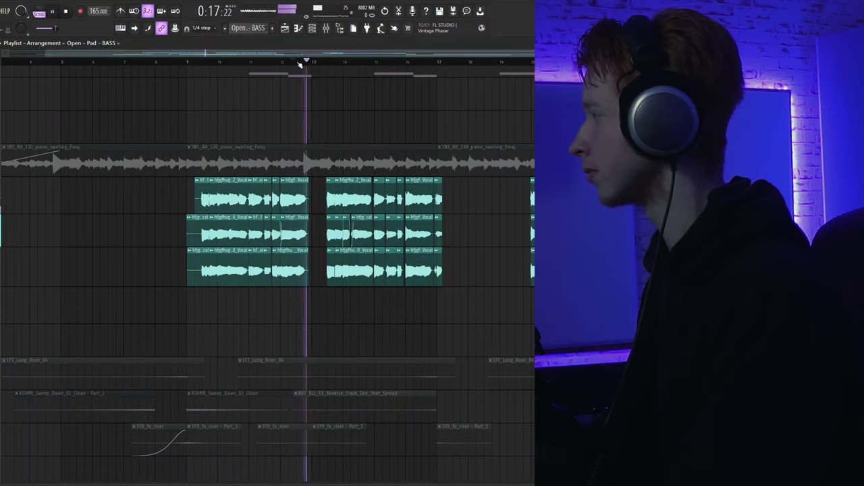
pyautogui.press('space')
# Replay the start of the first vocal phrase after bar 9 and view the Mix level automation beneath it
pyautogui.hscroll(-2, 365, 62)
pyautogui.click(284, 61)
pyautogui.click(264, 62)
pyautogui.scroll(-4, 268, 129)
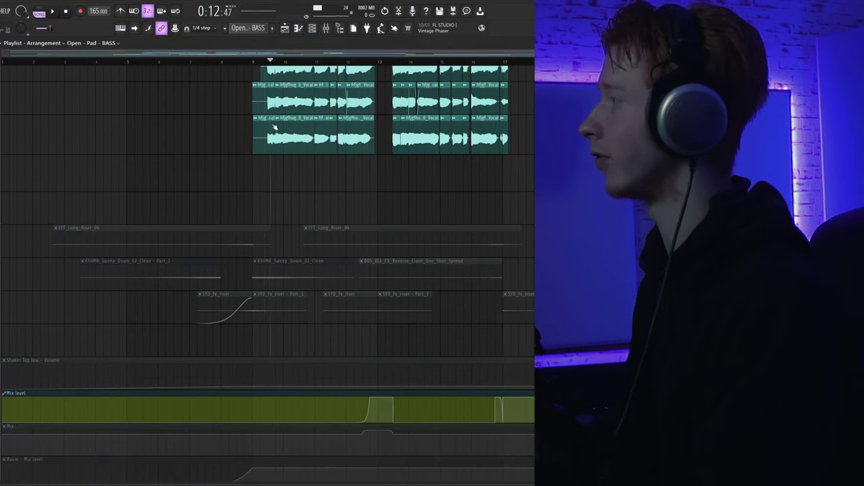
pyautogui.scroll(3, 323, 121)
pyautogui.moveTo(308, 61); pyautogui.dragTo(269, 61)
pyautogui.press('space')
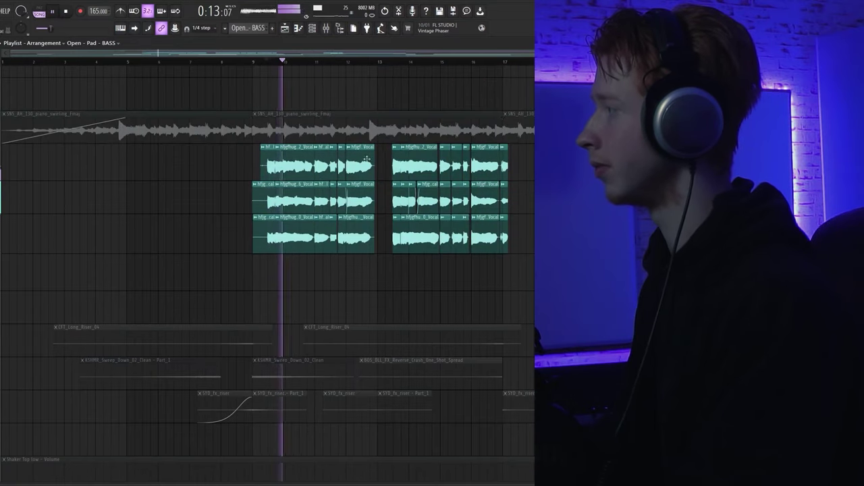
pyautogui.scroll(-3, 382, 189)
pyautogui.press('space')
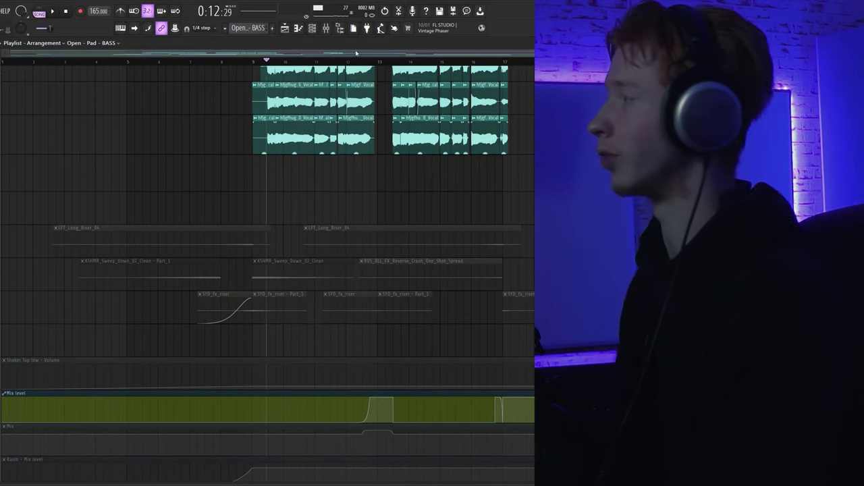
# Show the mixer and review the Fruity parametric EQ 2 curves on the Vocal track
pyautogui.click(367, 34)
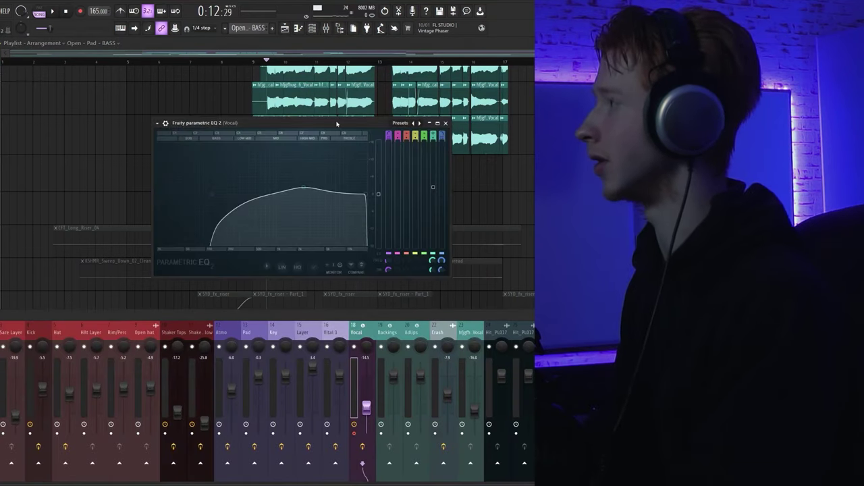
pyautogui.moveTo(310, 124); pyautogui.dragTo(287, 117)
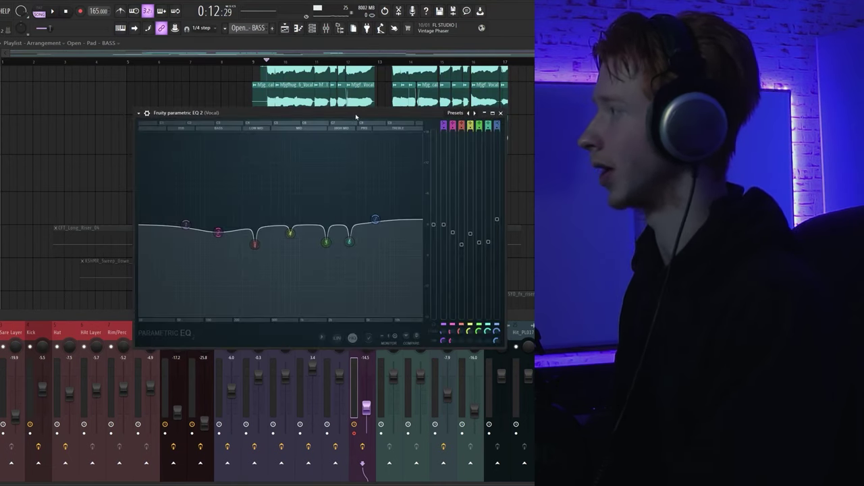
pyautogui.moveTo(356, 114); pyautogui.dragTo(349, 101)
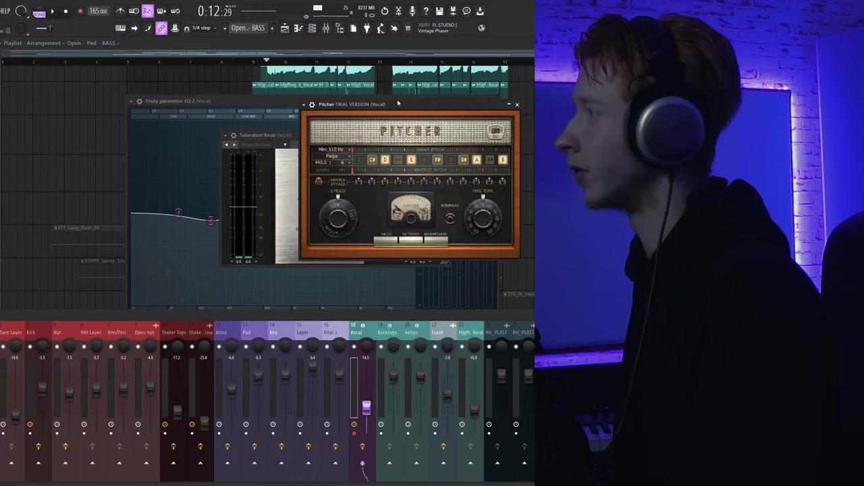
# Review the Pitcher and Saturation Knob effects on the Vocal track, closing Pitcher after viewing it
pyautogui.moveTo(398, 104); pyautogui.dragTo(319, 105)
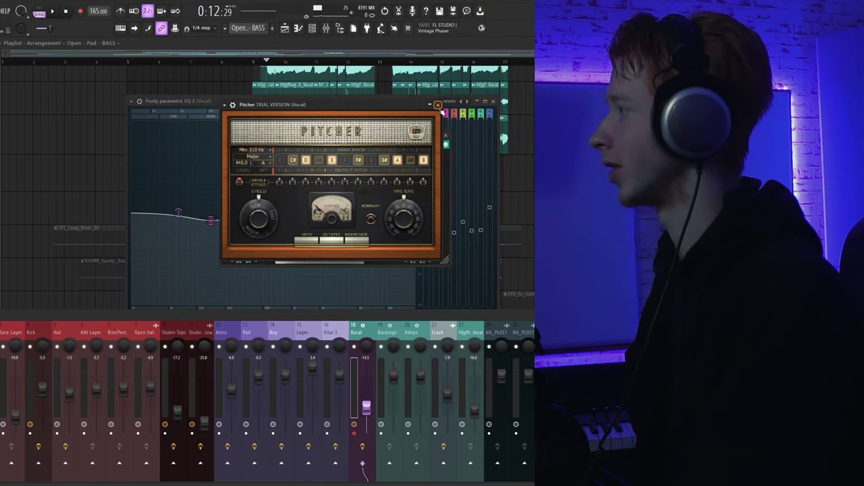
pyautogui.click(439, 106)
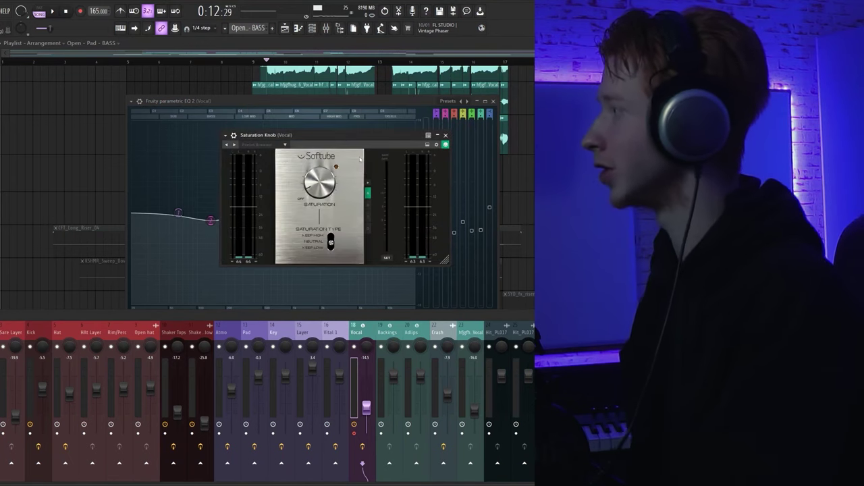
pyautogui.moveTo(353, 139); pyautogui.dragTo(326, 135)
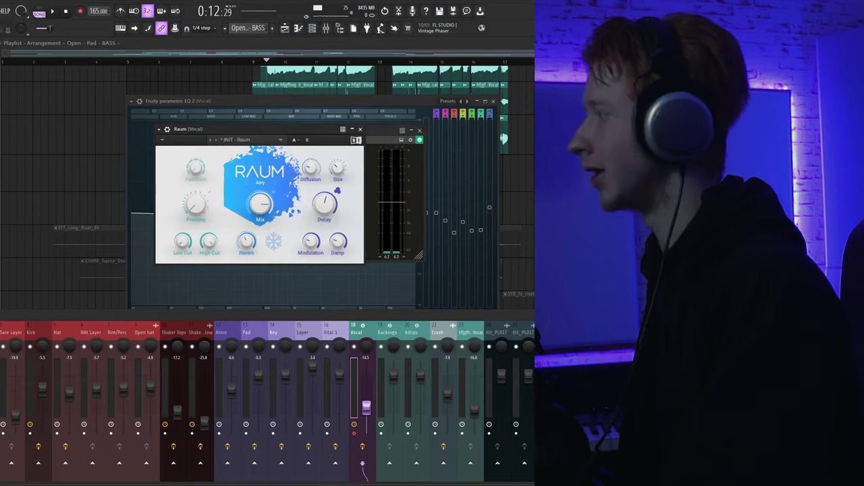
# Review the Raum reverb and Replika XT delay settings on the Vocal track
pyautogui.moveTo(314, 130); pyautogui.dragTo(293, 127)
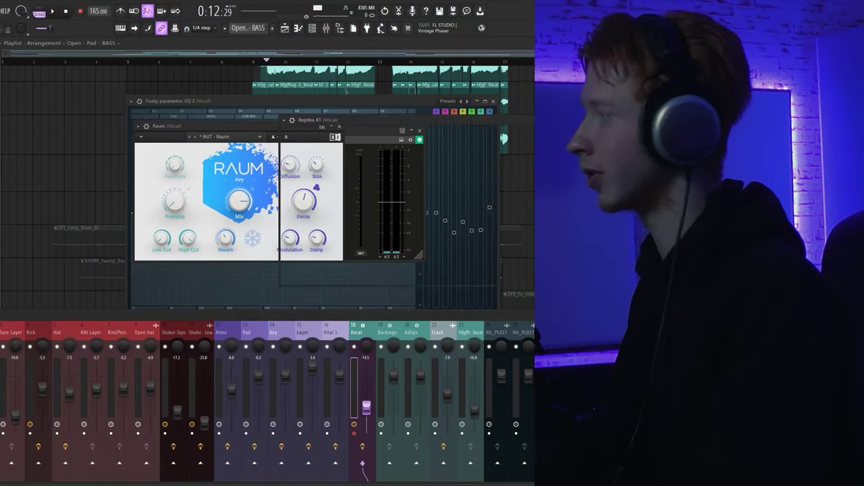
pyautogui.moveTo(405, 119); pyautogui.dragTo(243, 99)
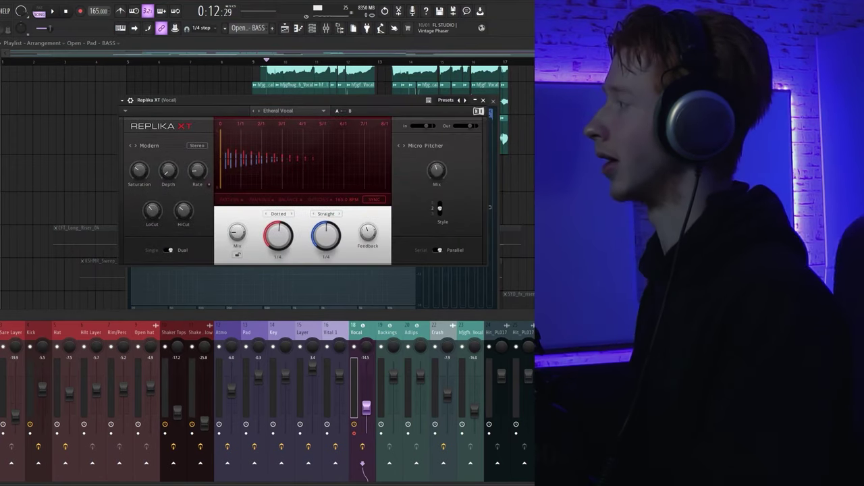
pyautogui.moveTo(357, 102); pyautogui.dragTo(498, 114)
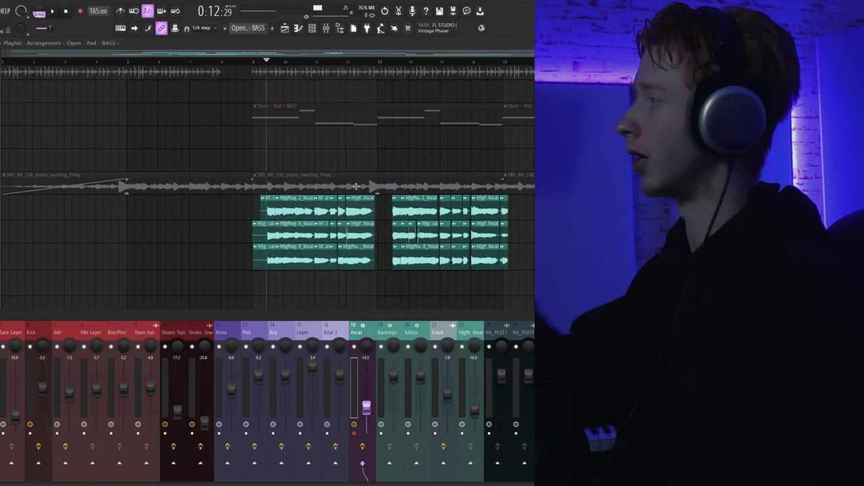
# Bring all playlist tracks back from solo, play the full arrangement from bar 8, and return the playhead to just before bar 9
pyautogui.scroll(5, 356, 186)
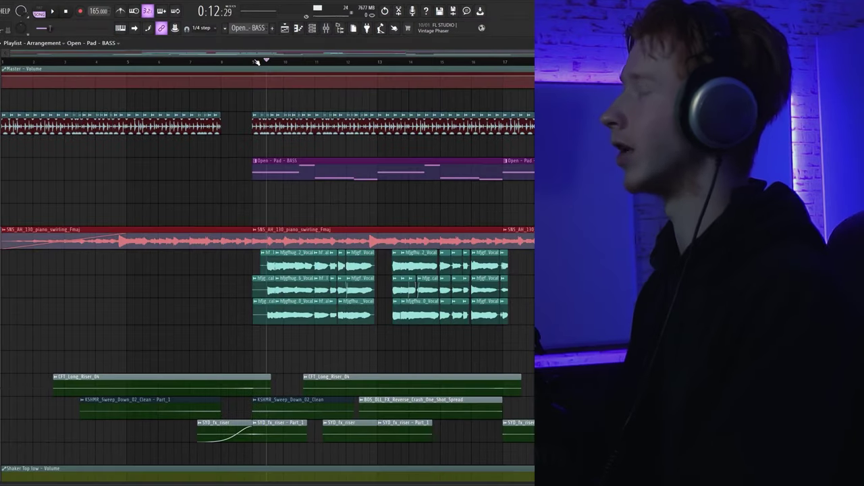
pyautogui.click(221, 60)
pyautogui.press('space')
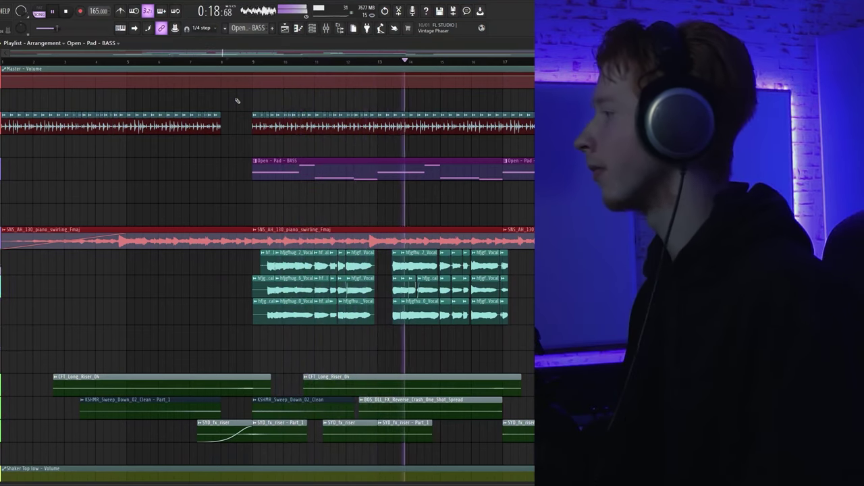
pyautogui.press('space')
pyautogui.click(243, 62)
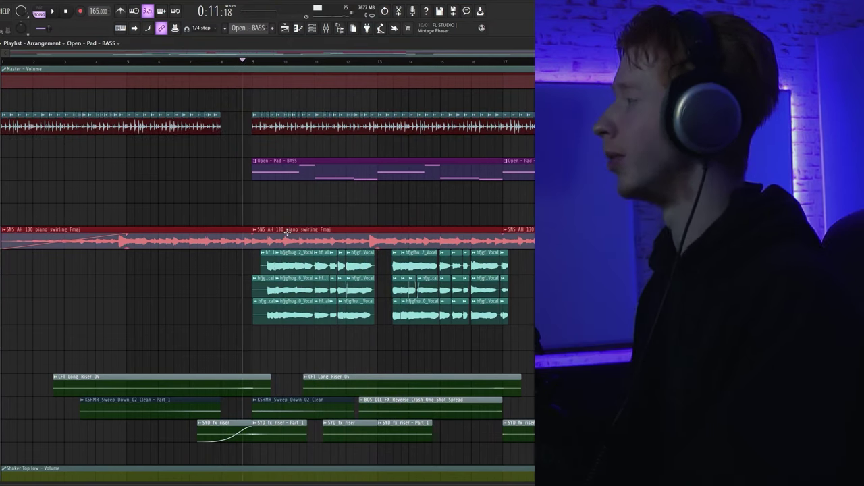
# Examine the arrangement around the vocals from bar 9, including the drums, bass, risers and automation clips below
pyautogui.scroll(2, 255, 288)
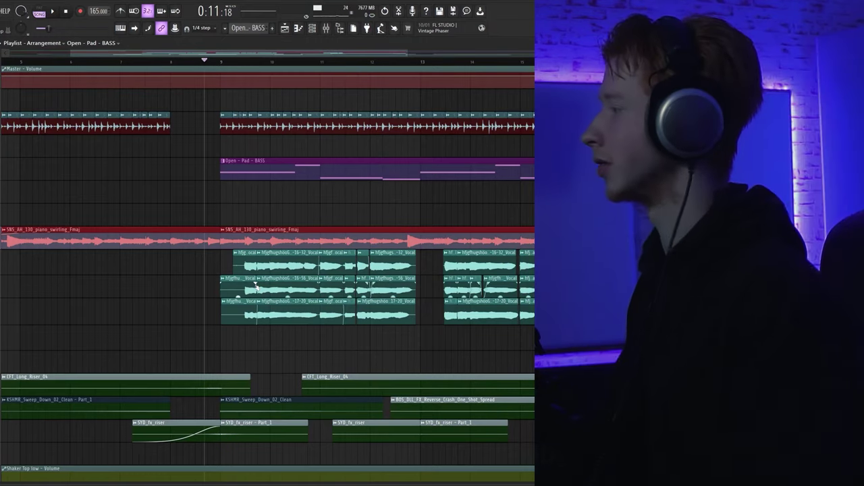
pyautogui.scroll(1, 434, 247)
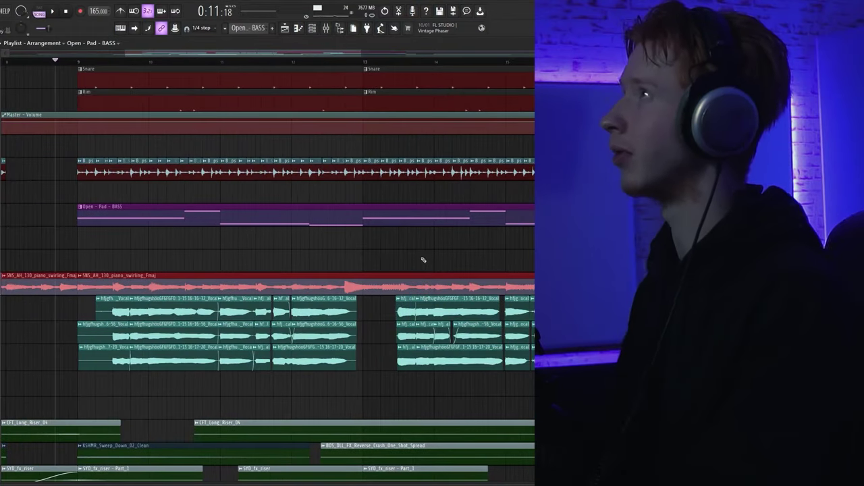
pyautogui.scroll(2, 425, 257)
pyautogui.scroll(-5, 423, 258)
pyautogui.scroll(1, 426, 243)
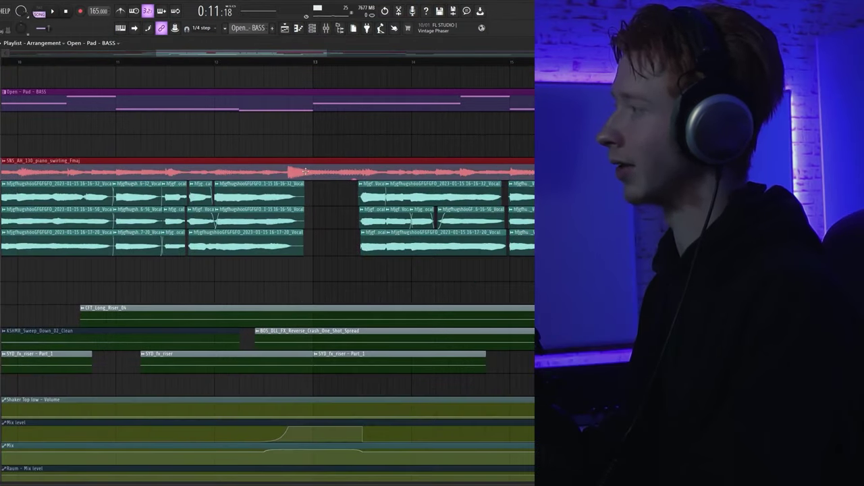
pyautogui.scroll(-3, 309, 431)
pyautogui.scroll(-1, 418, 378)
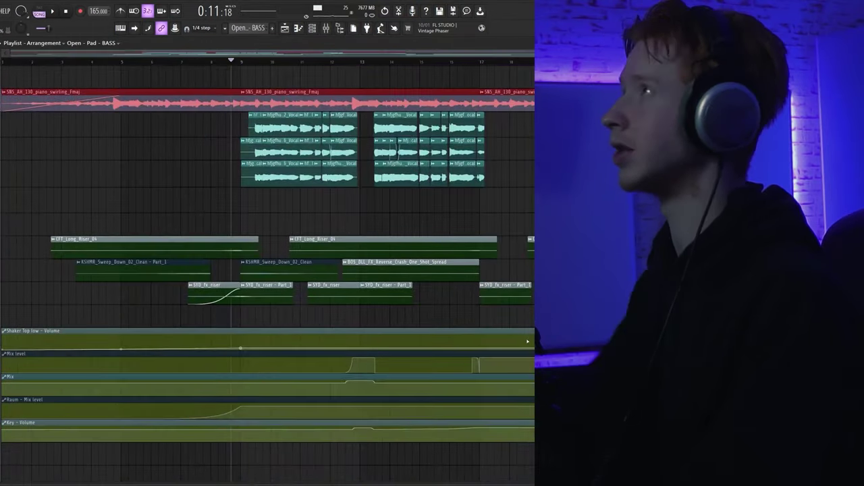
pyautogui.scroll(-1, 275, 301)
pyautogui.scroll(3, 332, 312)
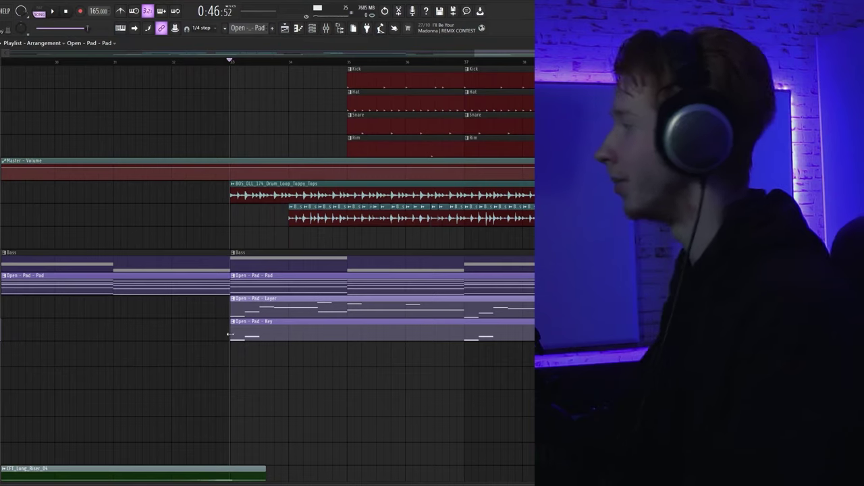
# Solo the bass, pad, layer and key tracks, play them from bar 33, and return the playhead to bar 33
pyautogui.rightClick(2, 272)
pyautogui.press('space')
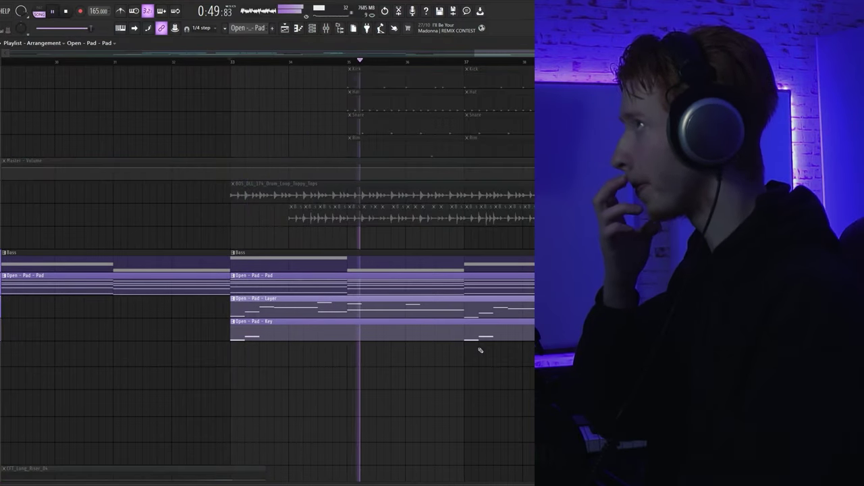
pyautogui.scroll(-3, 299, 403)
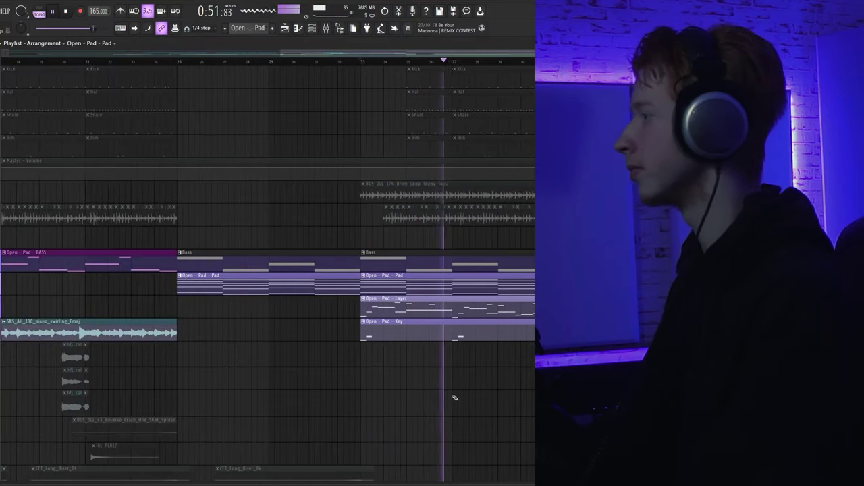
pyautogui.scroll(1, 486, 395)
pyautogui.scroll(1, 267, 270)
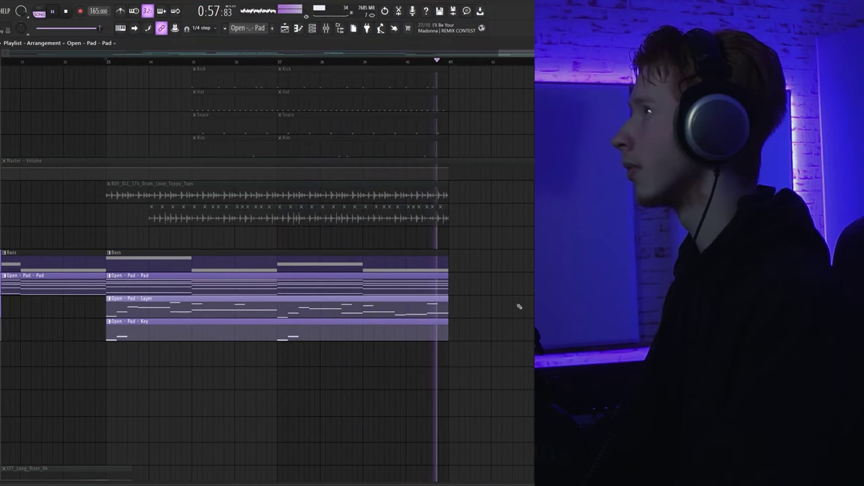
pyautogui.press('space')
pyautogui.press('Home')
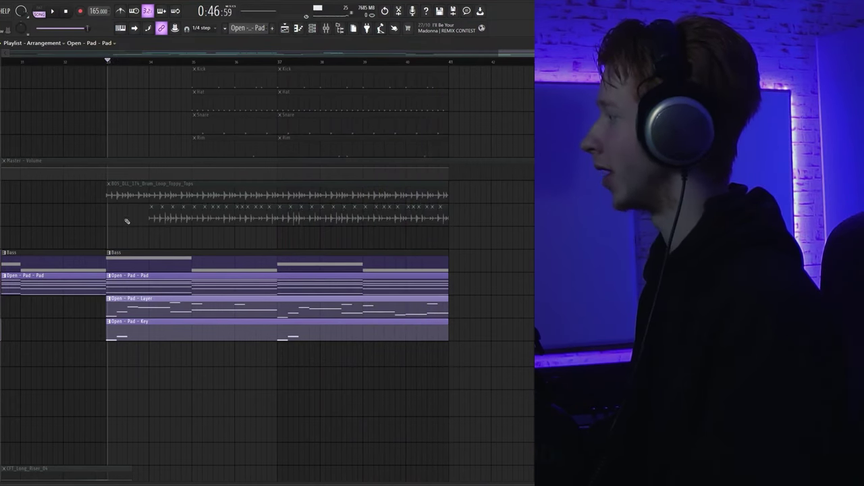
# Inspect the Pad and Layer patterns at bar 33 in the piano roll, check the channel rack, and play the Layer pattern
pyautogui.scroll(3, 99, 324)
pyautogui.scroll(3, 100, 336)
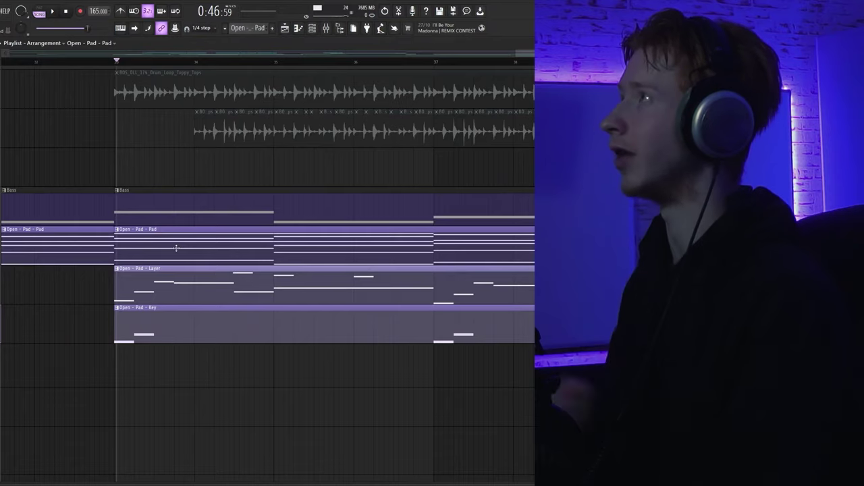
pyautogui.doubleClick(176, 247)
pyautogui.scroll(-1, 244, 175)
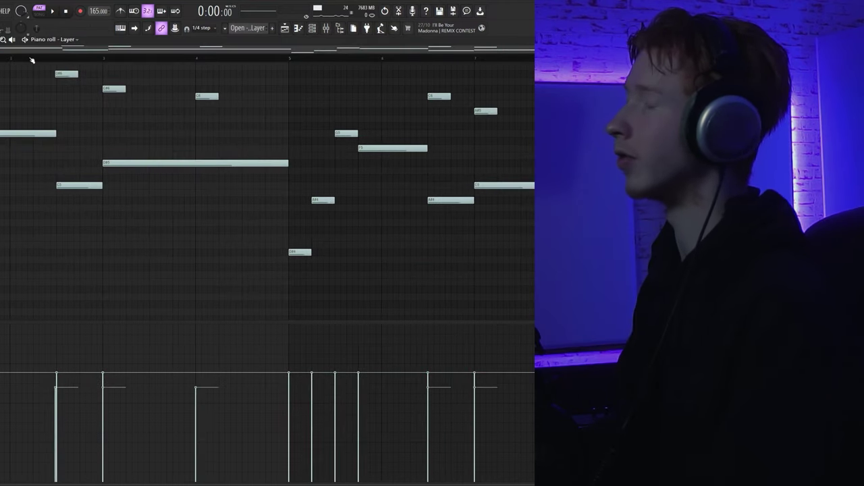
pyautogui.press('F6')
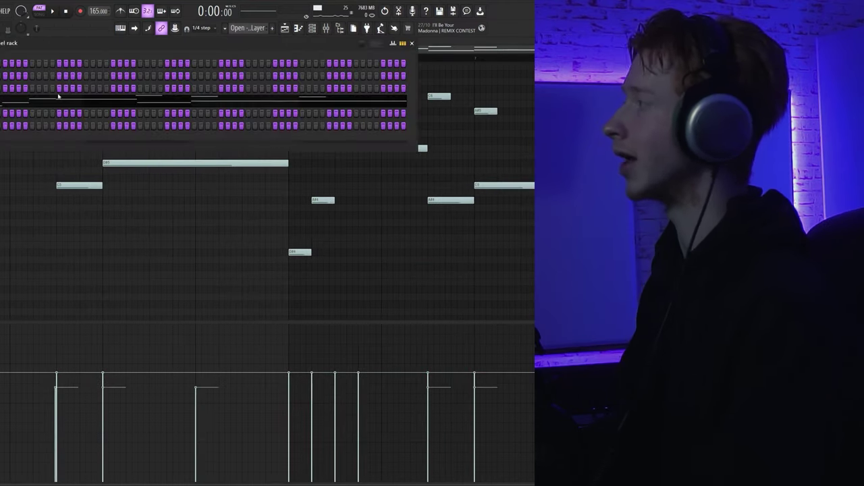
pyautogui.press('F6')
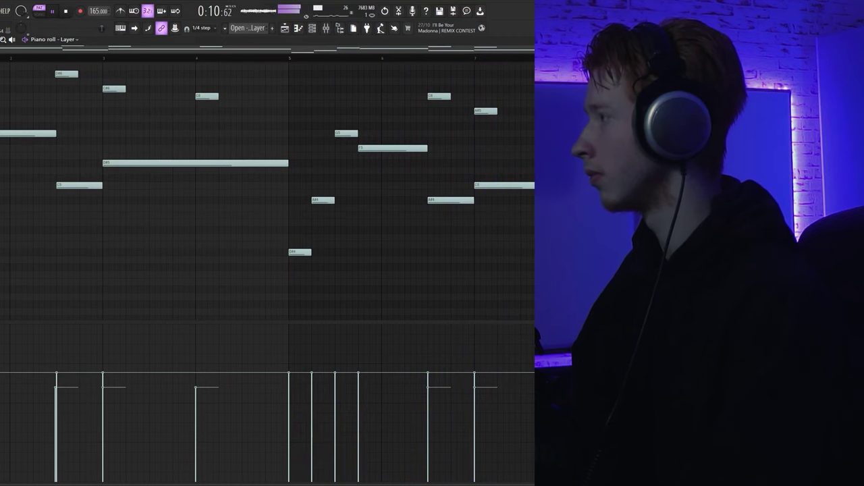
# Go back to the playlist, inspect the Key and Bass patterns in the piano roll, deselect the bass notes and play them
pyautogui.click(285, 28)
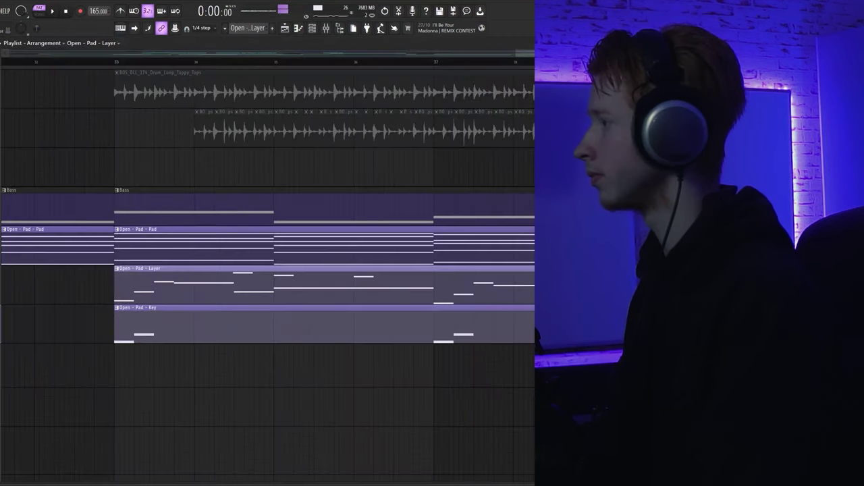
pyautogui.doubleClick(145, 329)
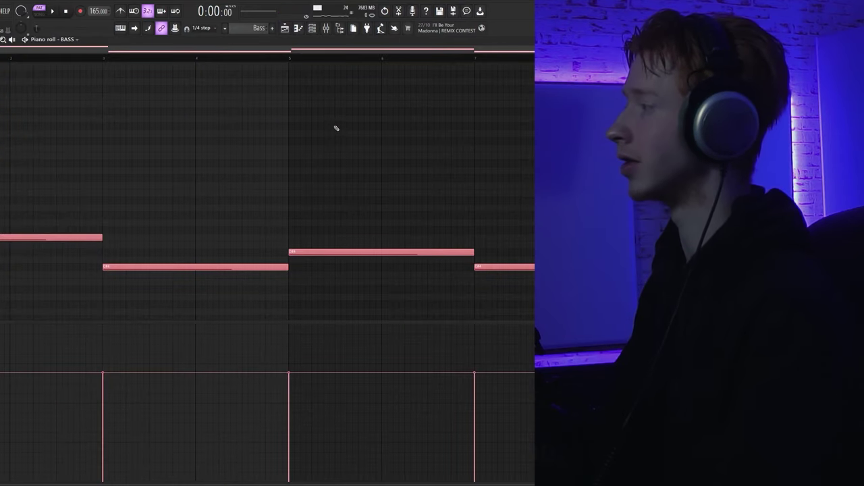
pyautogui.hotkey('ctrl', 'd')
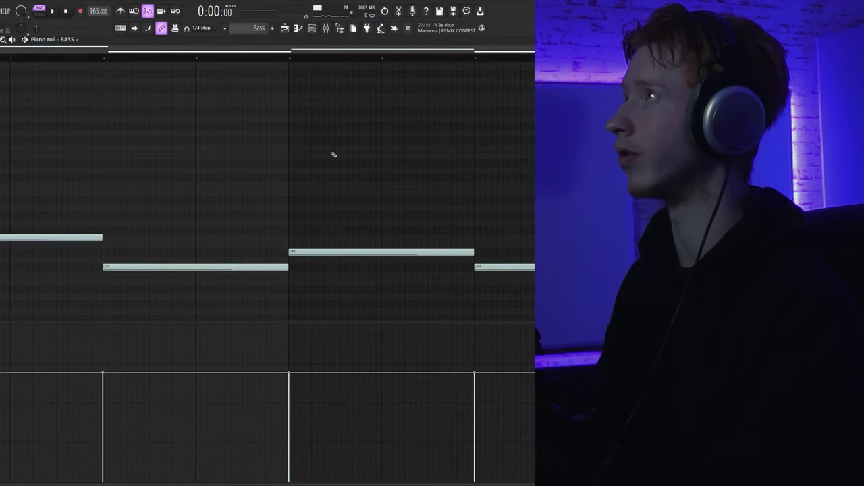
pyautogui.press('space')
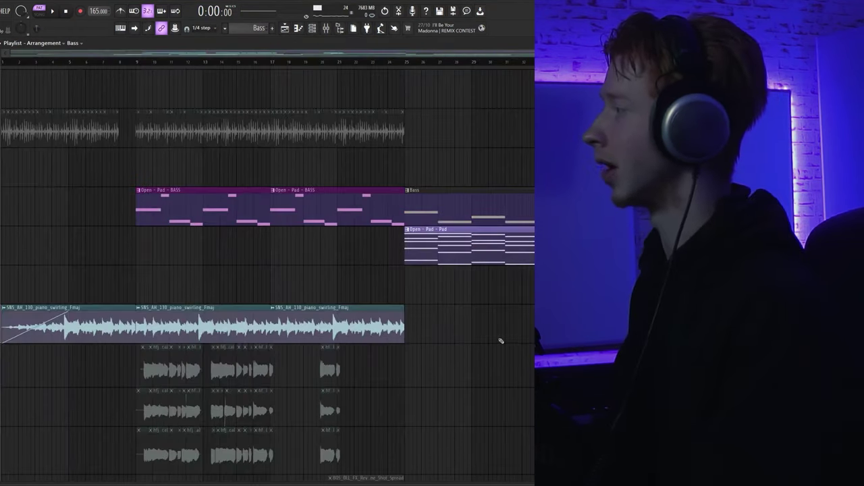
# Solo only the bass track in the playlist, switch to song mode, and view the bass clips from bar 9
pyautogui.scroll(-3, 497, 341)
pyautogui.moveTo(399, 401); pyautogui.dragTo(207, 401)
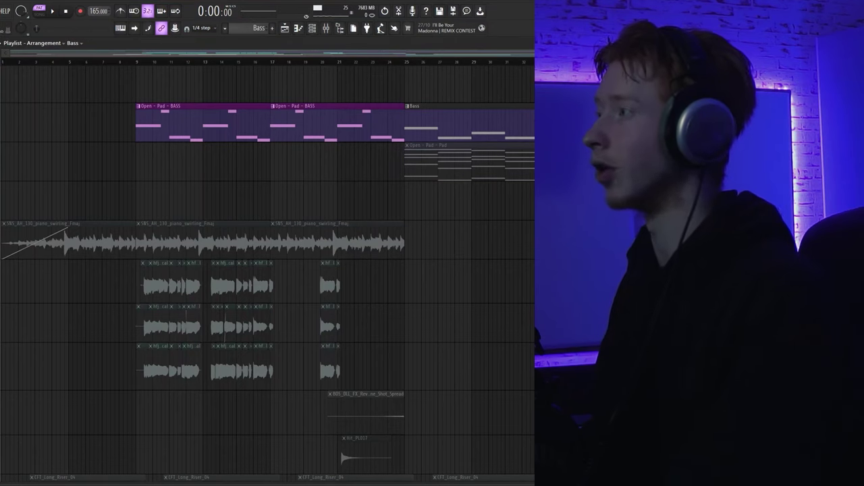
pyautogui.scroll(4, 267, 270)
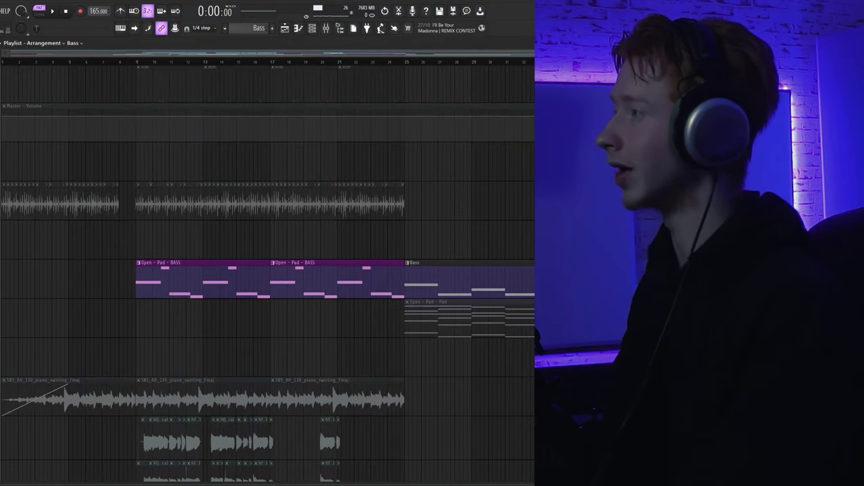
pyautogui.scroll(-3, 268, 270)
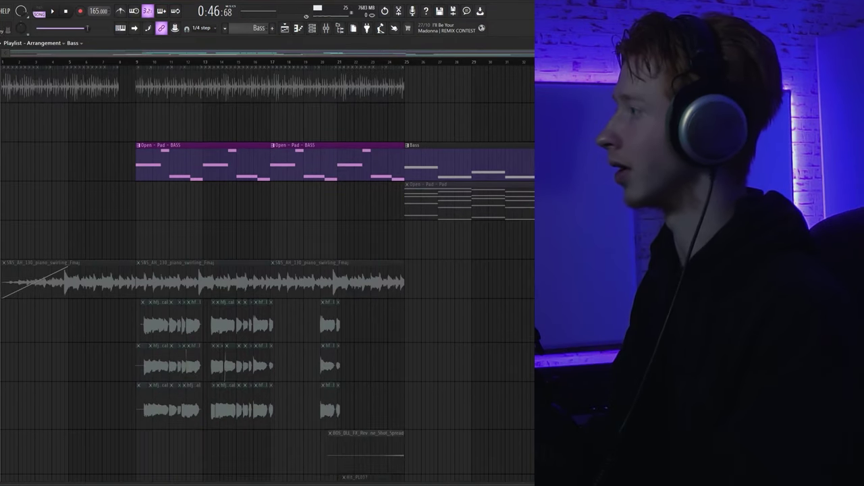
# Play the soloed bass from bar 33 and view the BASS - Filter 1 Cutoff automation clip beneath it
pyautogui.scroll(4, 528, 114)
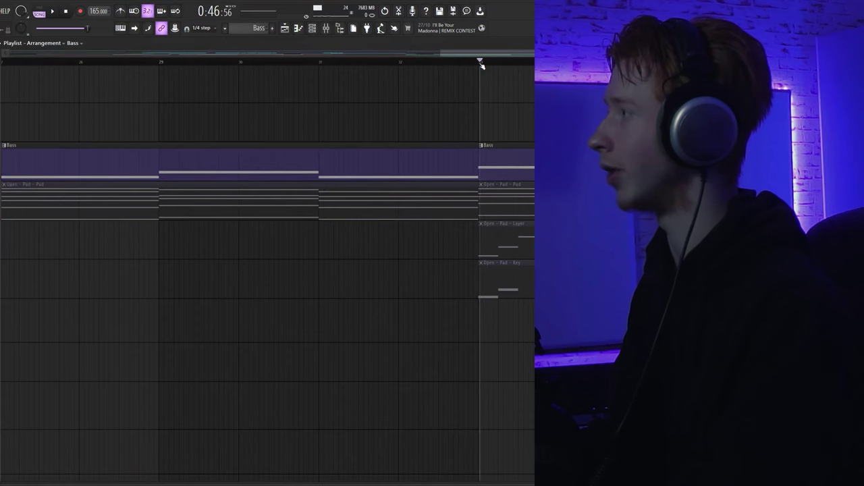
pyautogui.hscroll(2, 424, 280)
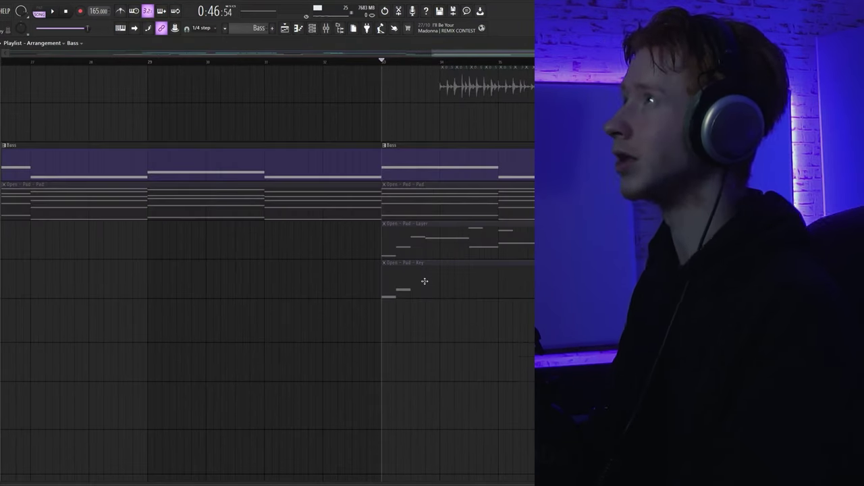
pyautogui.scroll(-6, 473, 283)
pyautogui.press('space')
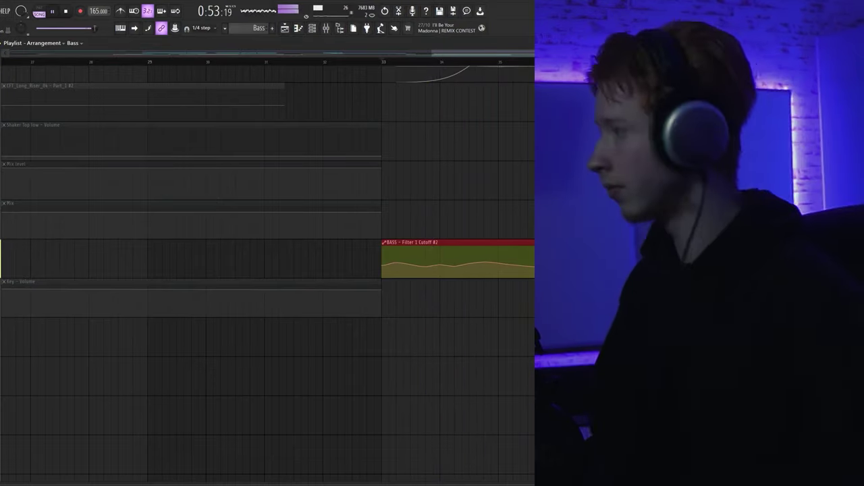
# View the soloed track's clips around bar 33 in the playlist while it plays, and stop playback
pyautogui.scroll(2, 267, 270)
pyautogui.scroll(8, 267, 270)
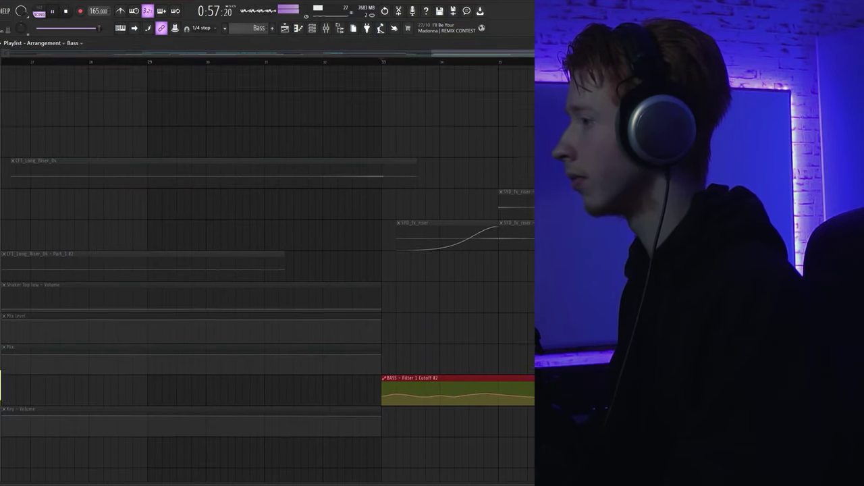
pyautogui.scroll(1, 267, 270)
pyautogui.press('space')
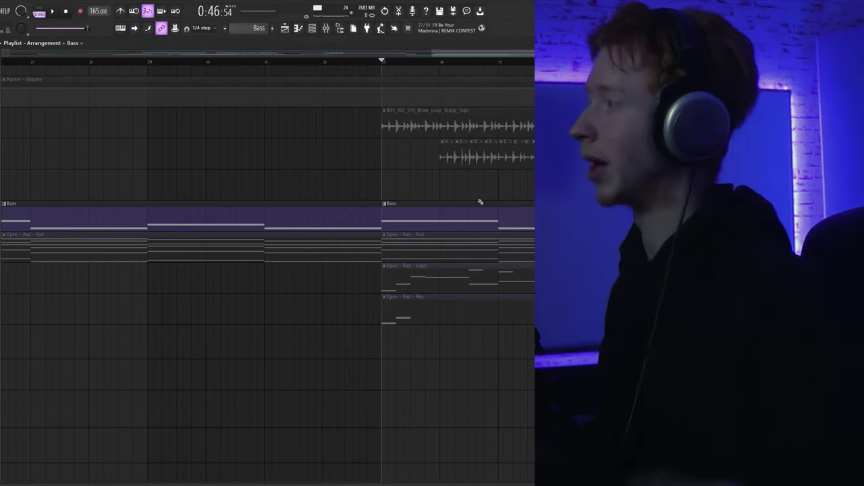
# Open the Bass pattern with its BASS synth and create an automation clip for the last tweaked parameter
pyautogui.doubleClick(410, 214)
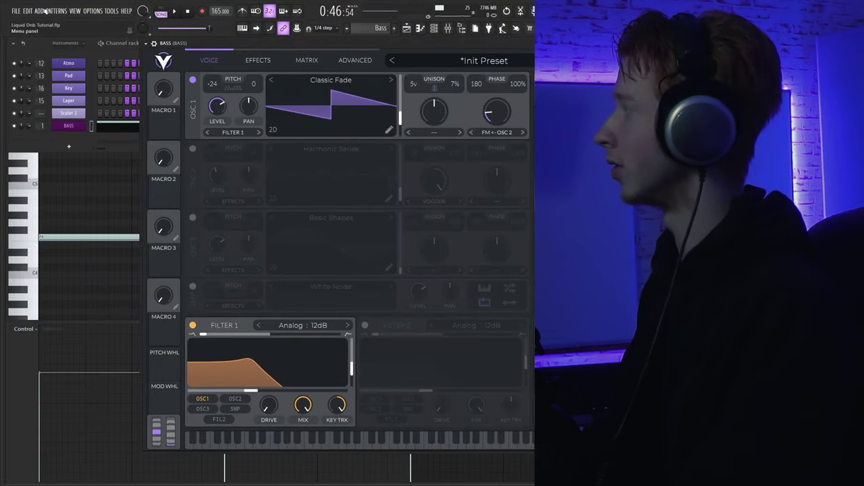
pyautogui.click(41, 11)
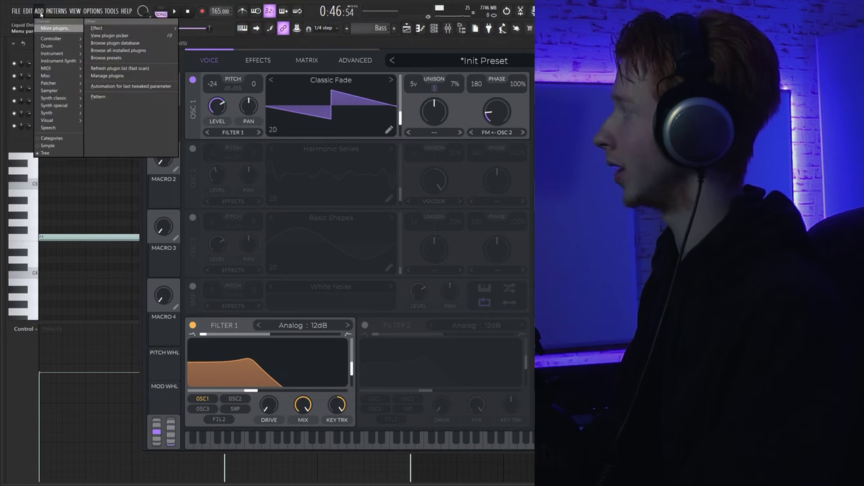
pyautogui.click(154, 88)
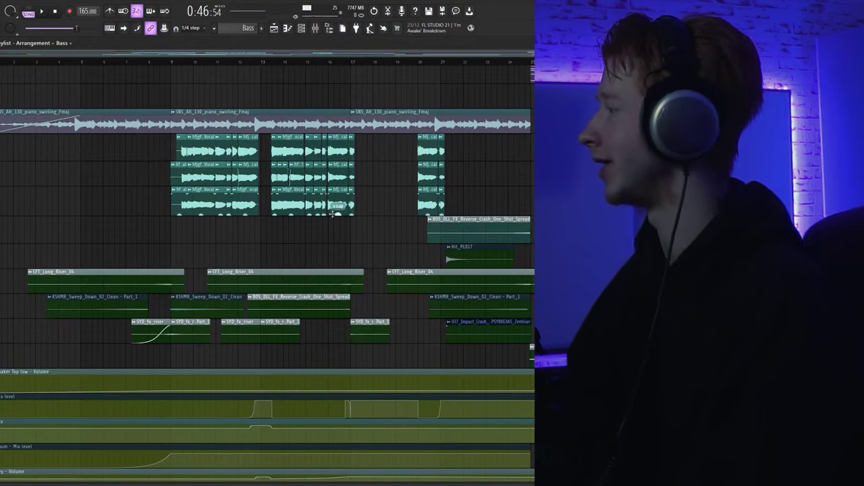
# Solo only the riser, sweep, hit and crash effect tracks in the playlist and play them
pyautogui.scroll(-2, 267, 203)
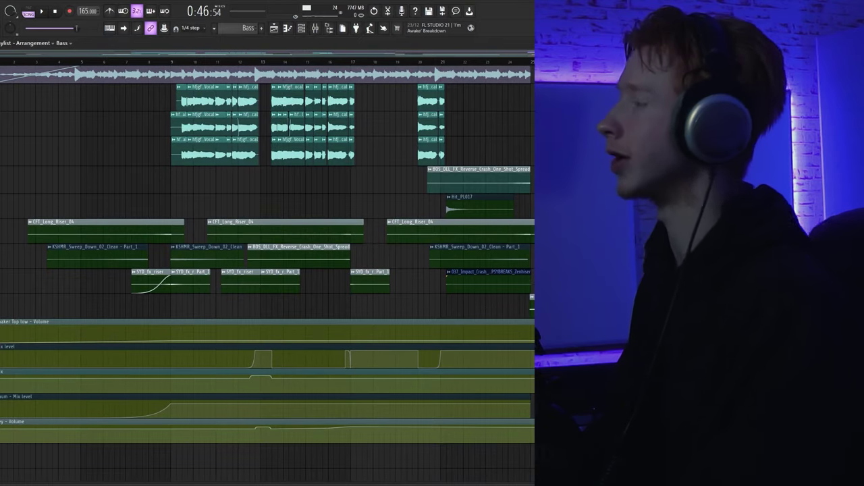
pyautogui.moveTo(18, 194); pyautogui.dragTo(532, 317)
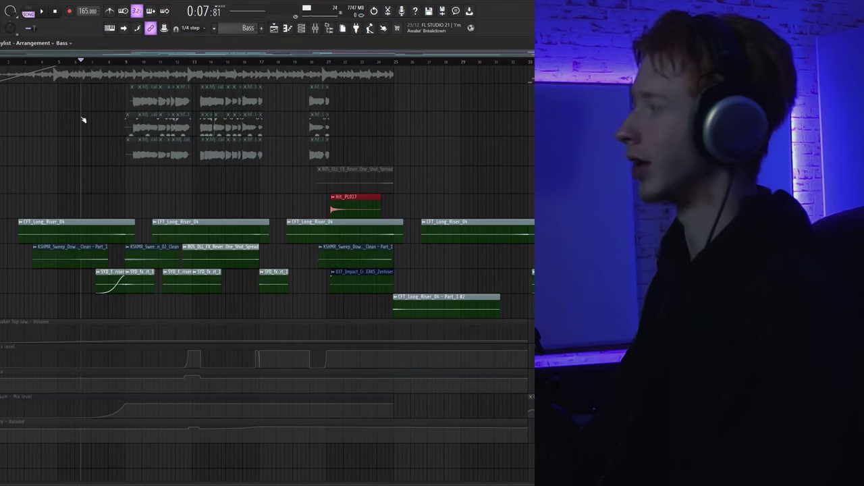
pyautogui.press('space')
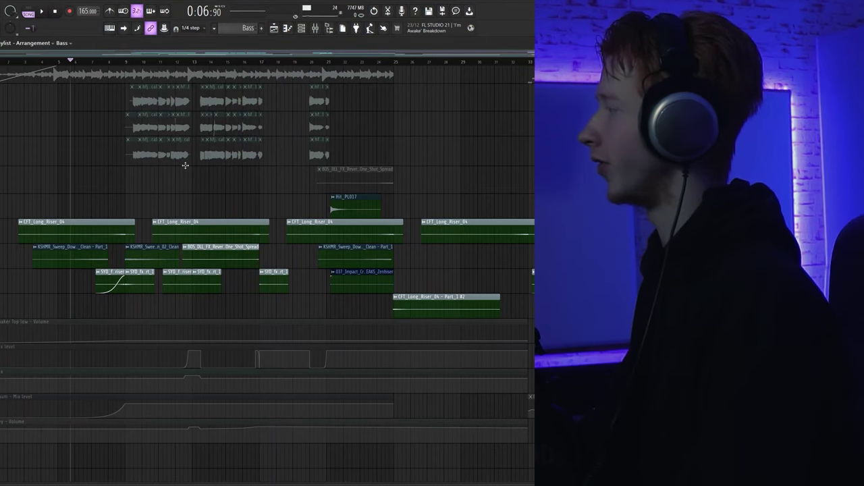
pyautogui.scroll(3, 248, 77)
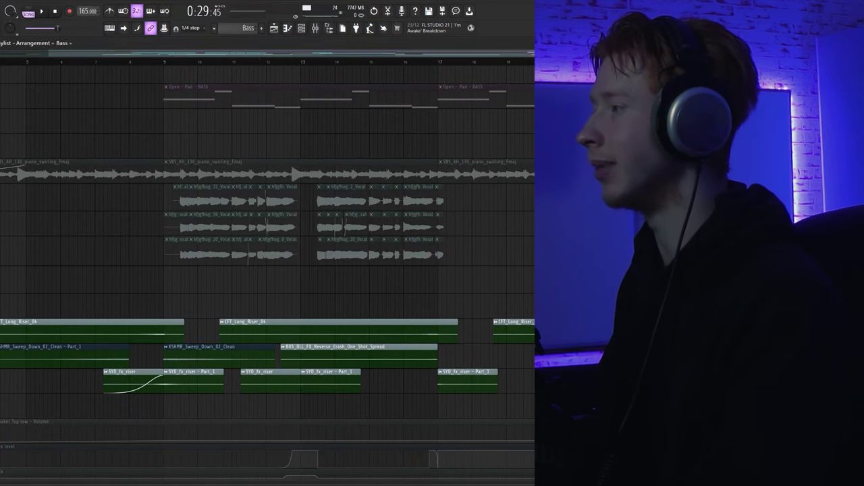
# Mute the effect tracks as well, play the arrangement briefly, and re-enable all playlist tracks
pyautogui.press('Escape')
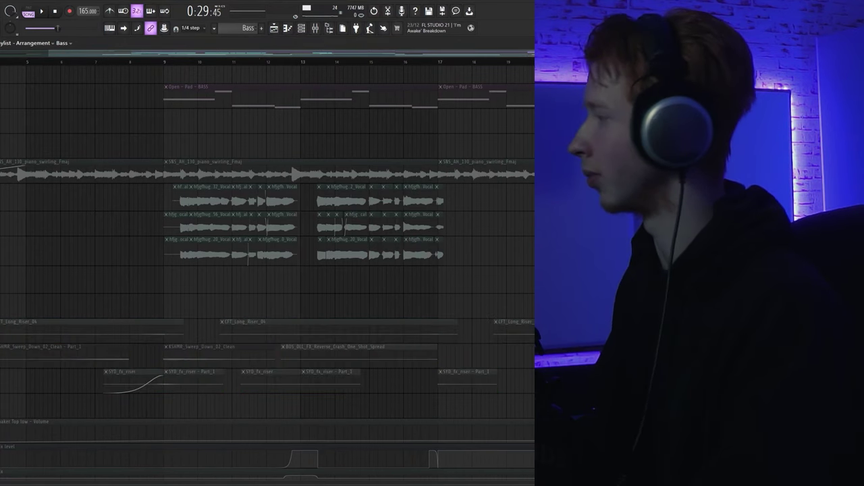
pyautogui.press('space')
pyautogui.scroll(-3, 268, 270)
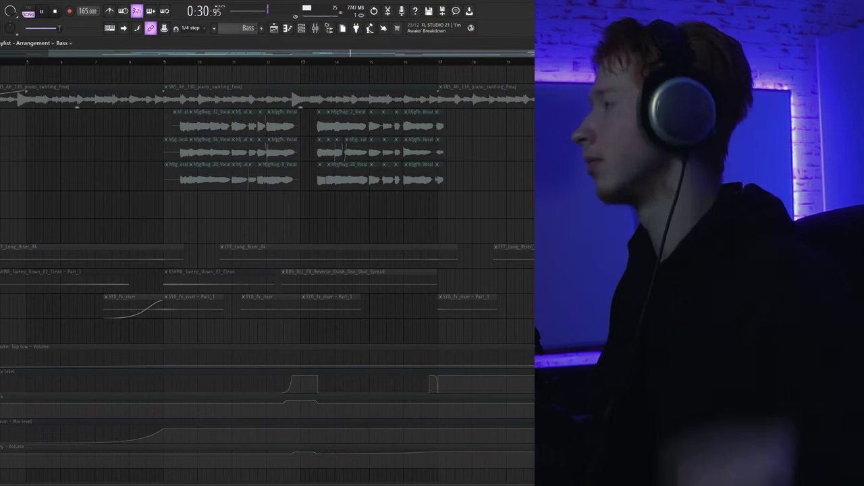
pyautogui.press('space')
pyautogui.hotkey('ctrl', 'a')
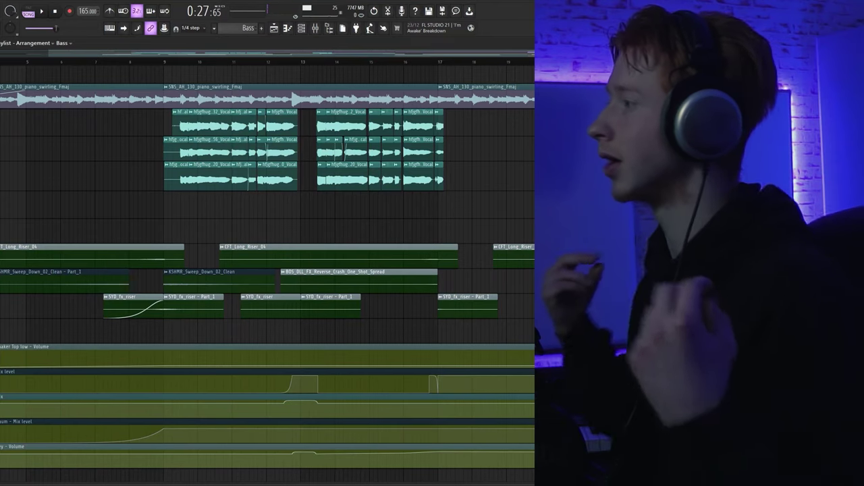
# Add Fruity Parametric EQ 2 to the Key mixer track, load the Old Telephone preset, and shift its peak and high-cut bands lower
pyautogui.scroll(4, 268, 270)
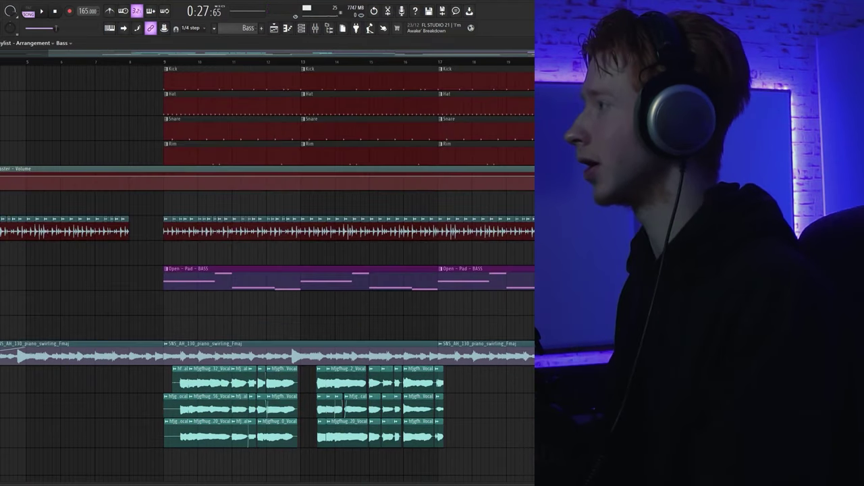
pyautogui.scroll(-8, 267, 270)
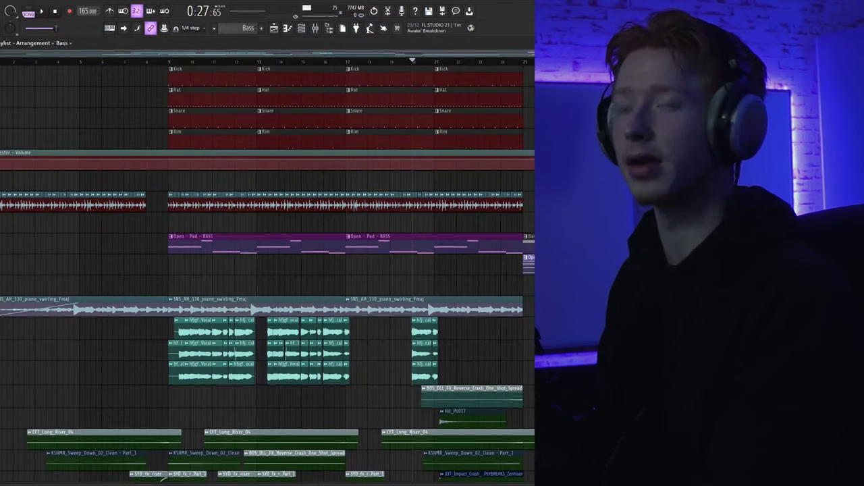
pyautogui.press('F9')
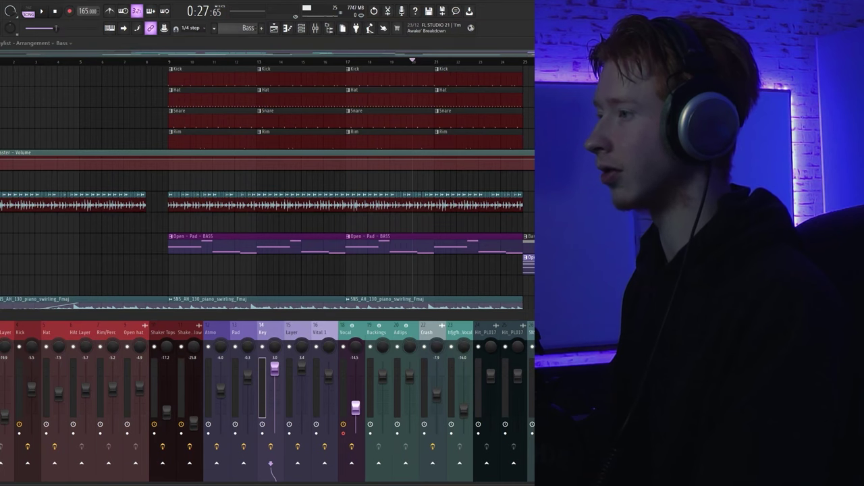
pyautogui.moveTo(351, 132); pyautogui.dragTo(343, 135)
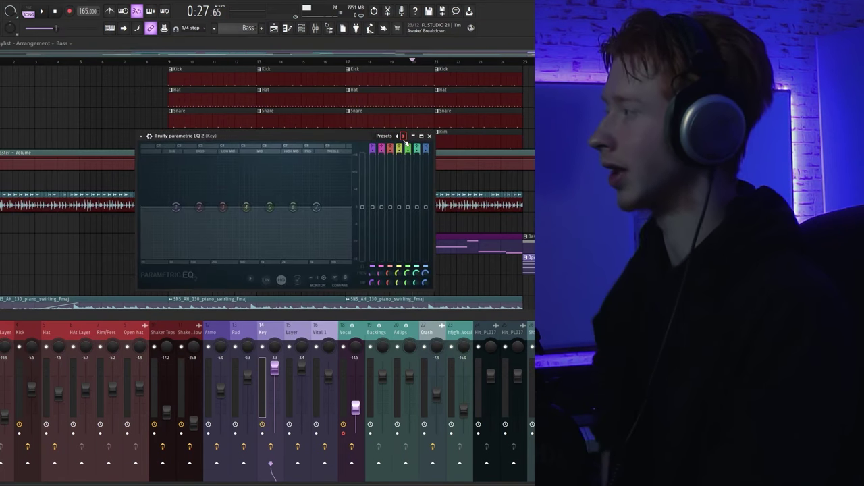
pyautogui.click(404, 137)
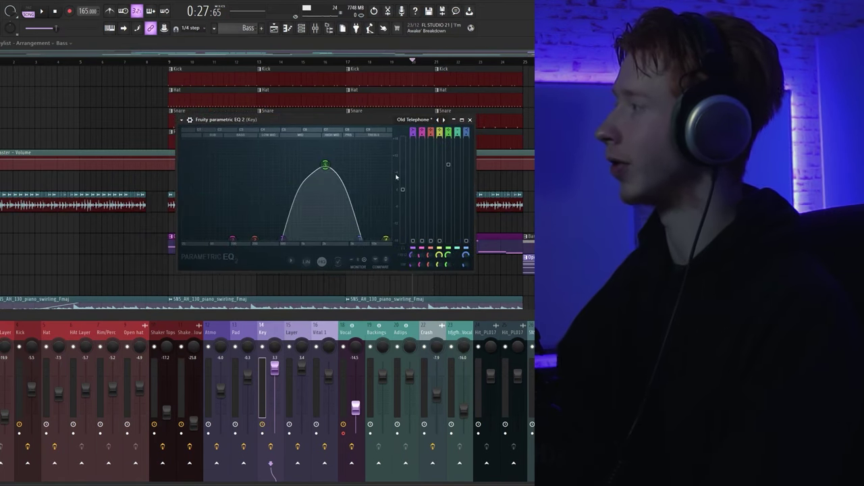
pyautogui.moveTo(325, 166)
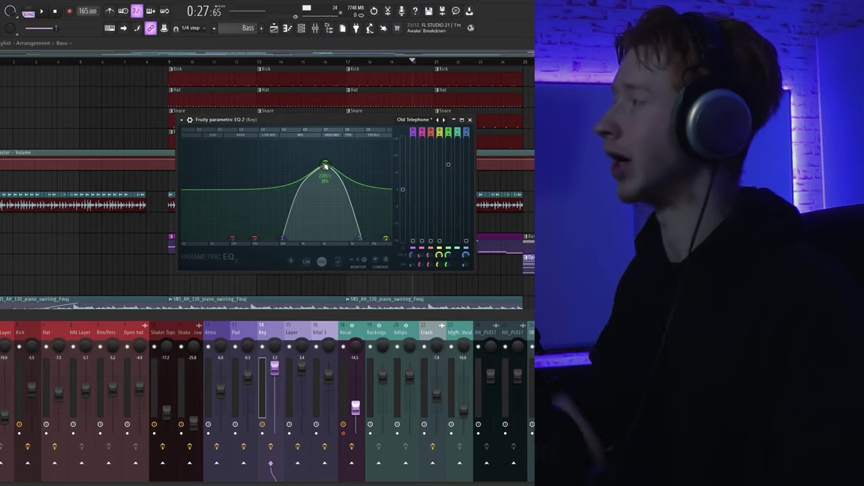
pyautogui.moveTo(325, 165); pyautogui.dragTo(282, 170)
pyautogui.moveTo(359, 238); pyautogui.dragTo(311, 229)
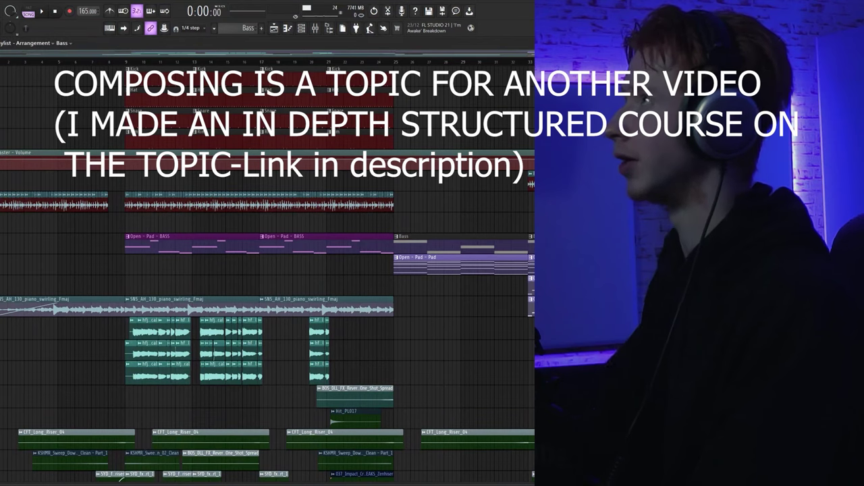
# Scrub the playhead back and forth between bars 9 and 19 to review the intro's drums, bass and vocals
pyautogui.press('space')
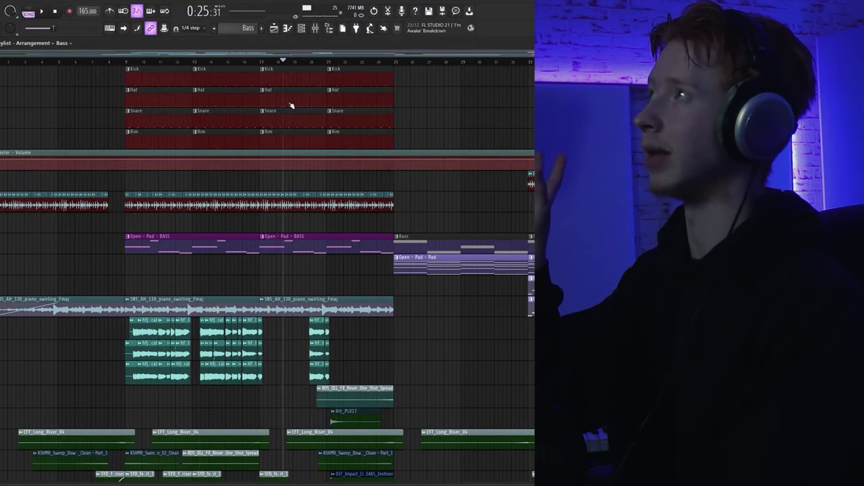
pyautogui.moveTo(313, 101); pyautogui.dragTo(173, 113)
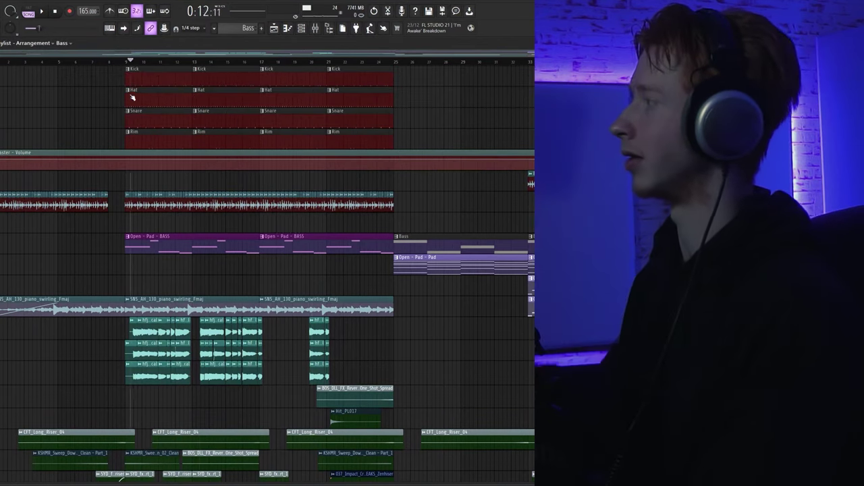
pyautogui.moveTo(263, 110); pyautogui.dragTo(314, 112)
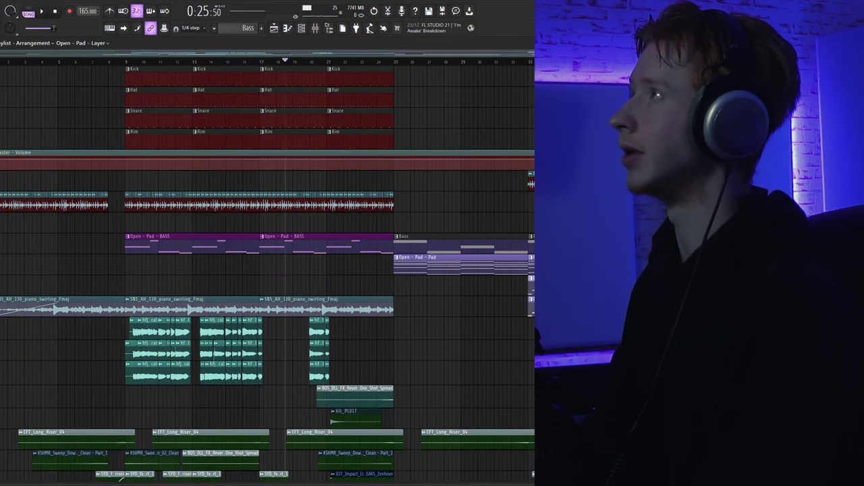
# Try adding the Open - Pad - Layer pattern above the bass clip at bar 17, play it, and delete it
pyautogui.click(263, 223)
pyautogui.scroll(3, 253, 65)
pyautogui.press('space')
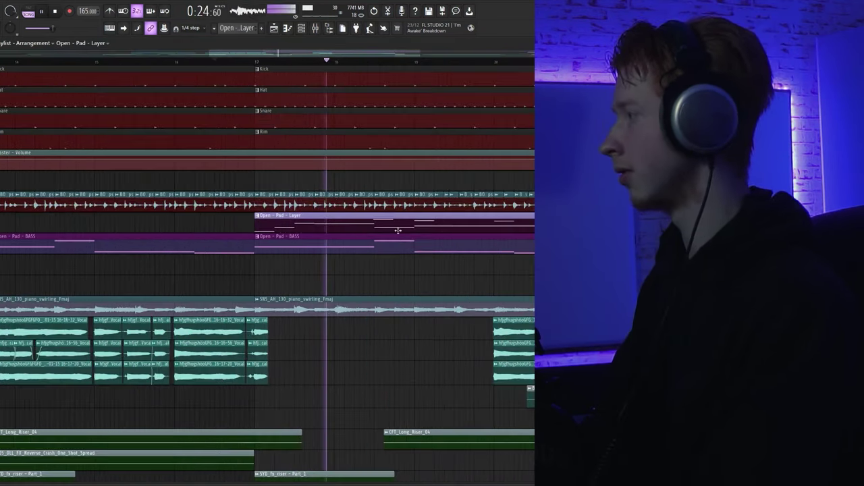
pyautogui.scroll(-4, 380, 257)
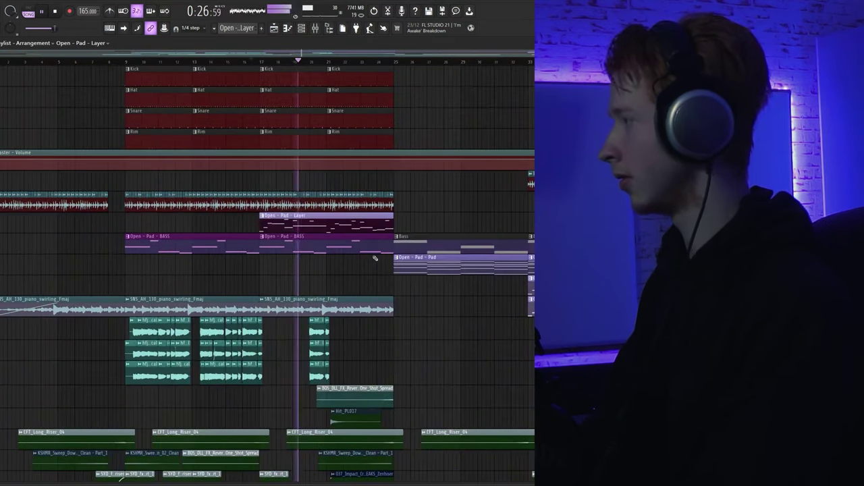
pyautogui.press('space')
pyautogui.rightClick(309, 224)
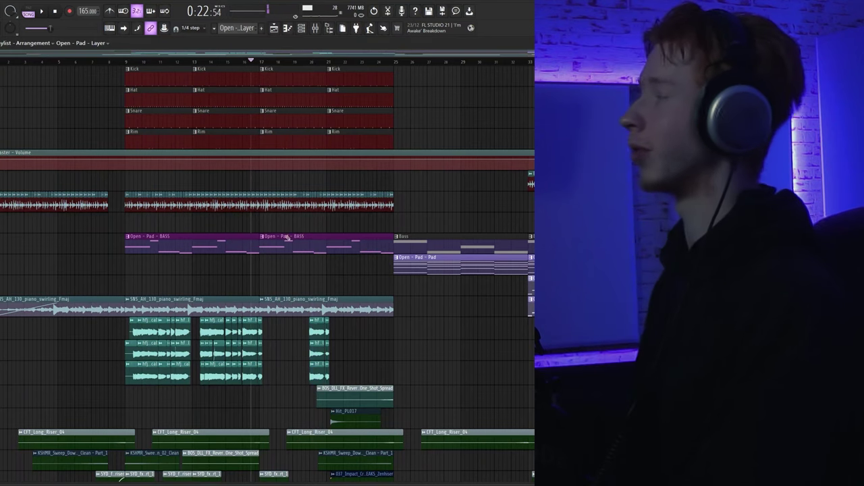
# Move the playhead from about bar 10 onward through the drum section to examine how the arrangement progresses
pyautogui.click(142, 62)
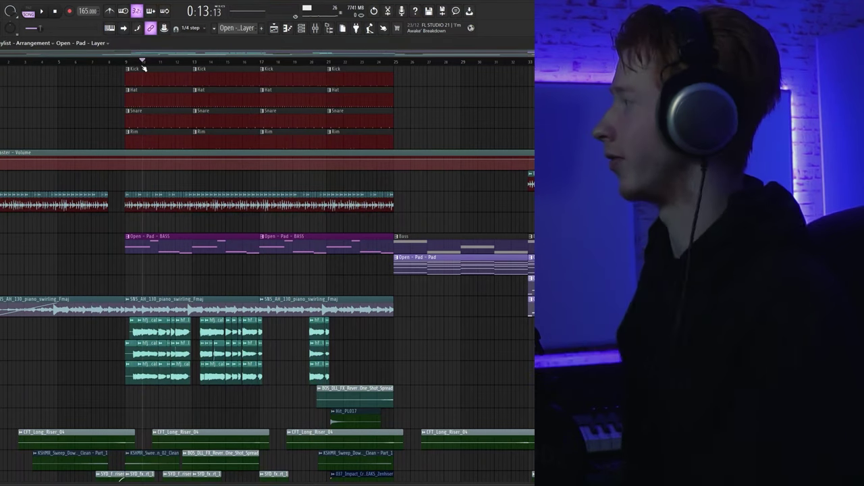
pyautogui.moveTo(142, 63); pyautogui.dragTo(565, 107)
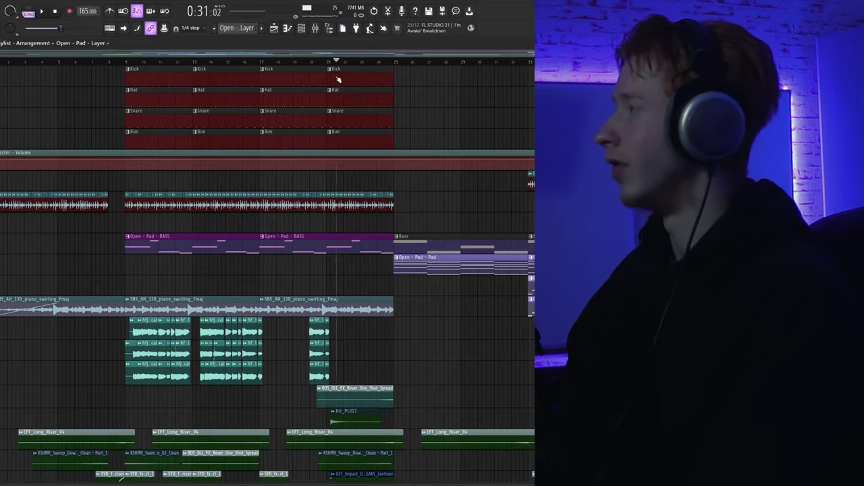